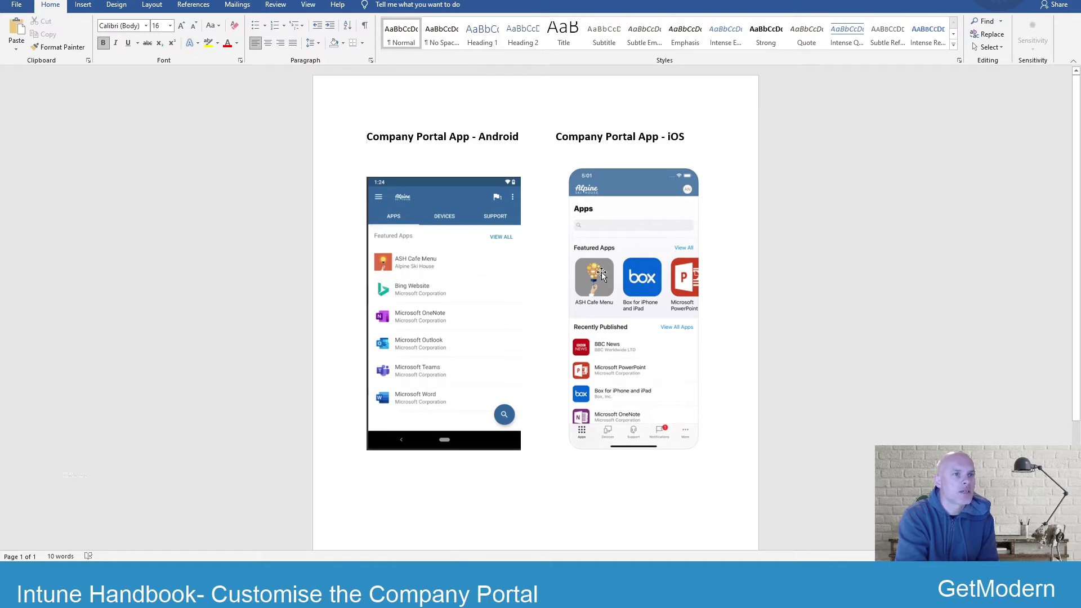
# Bring up the Company Portal app and show its Home page with recently published apps.
pyautogui.hotkey('alt', 'Tab')
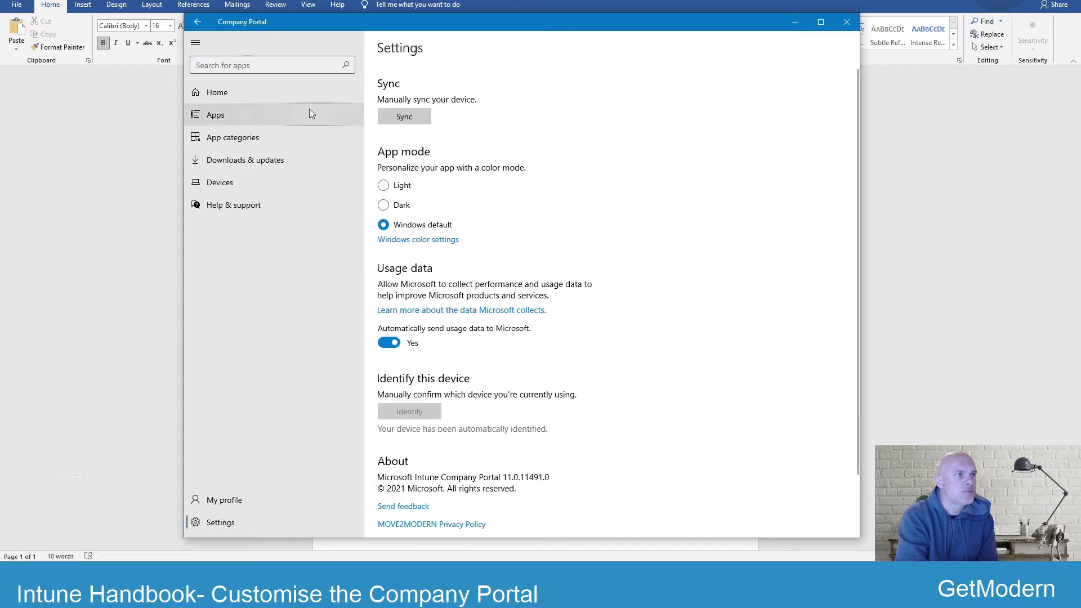
pyautogui.click(267, 95)
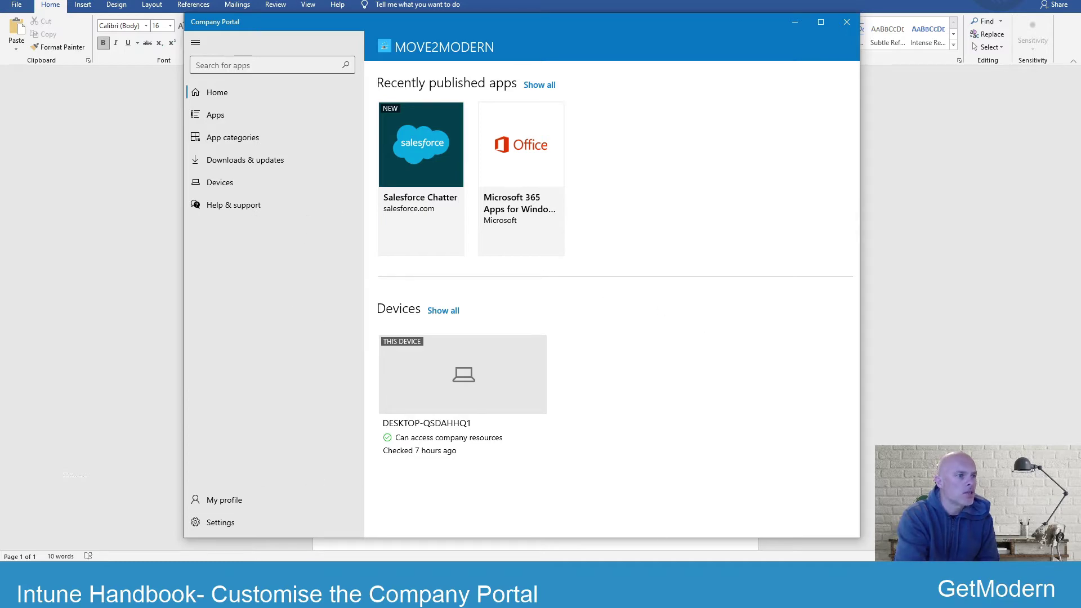
# Load the Company Portal website at portal.manage.microsoft.com in Edge.
pyautogui.click(327, 519)
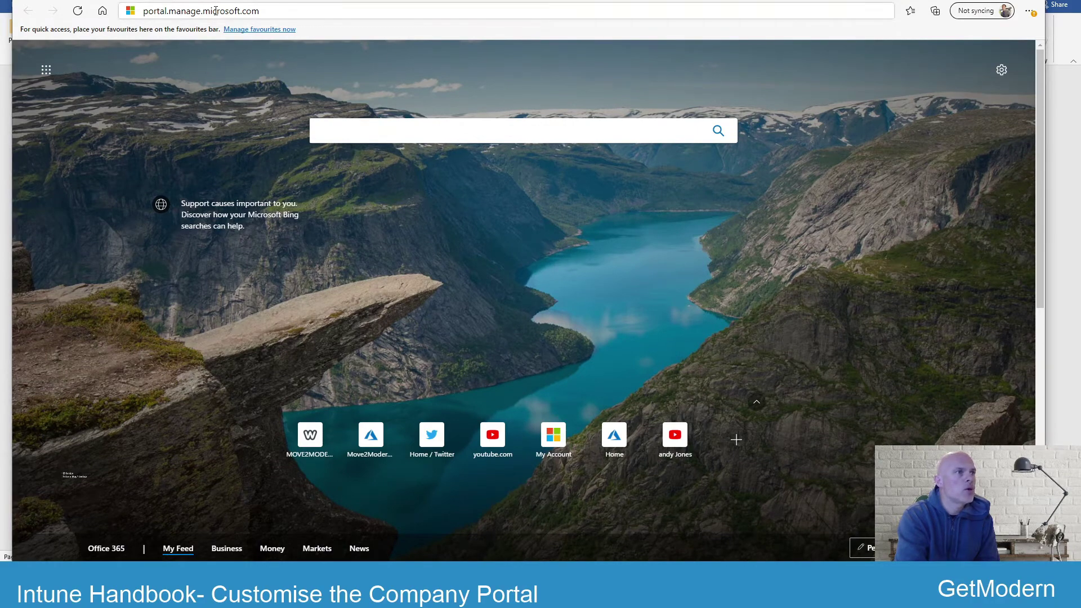
pyautogui.click(291, 11)
pyautogui.click(297, 11)
pyautogui.press('Return')
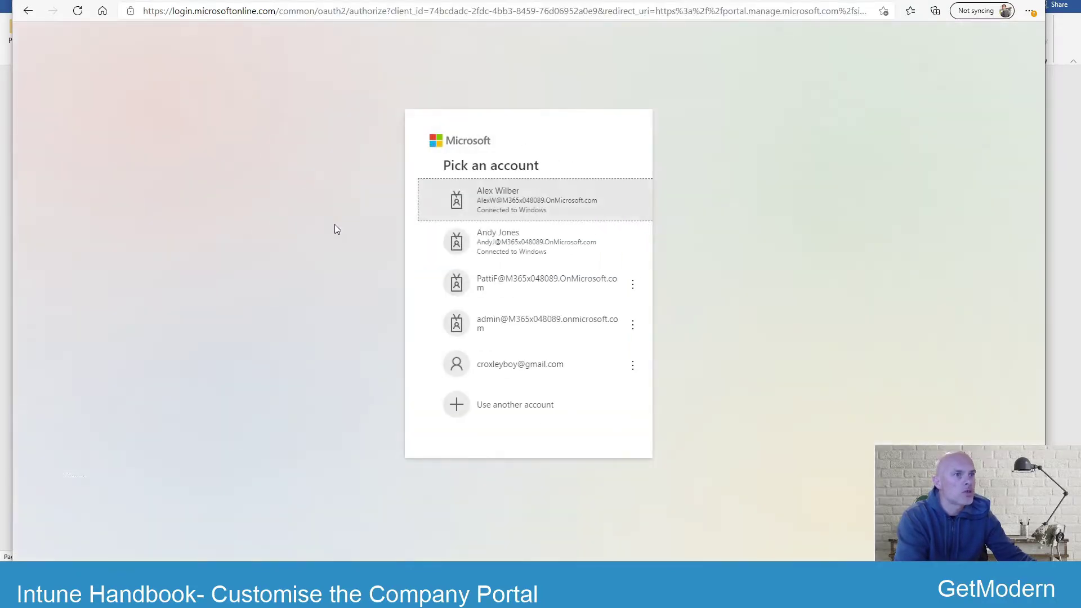
# Sign in with the chosen account, decline staying signed in, and open the user's profile.
pyautogui.click(485, 282)
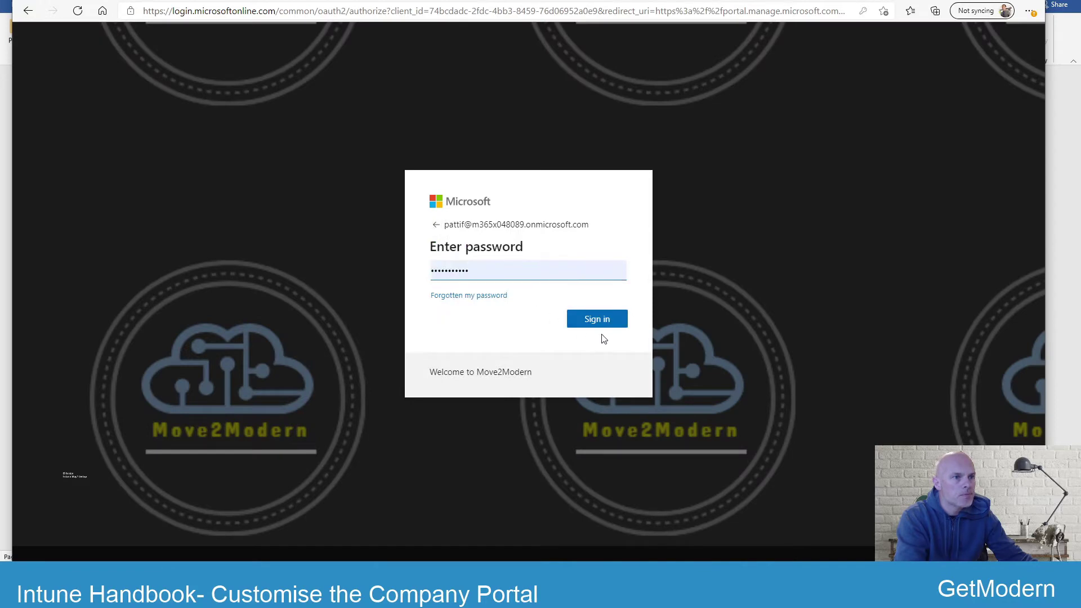
pyautogui.click(598, 321)
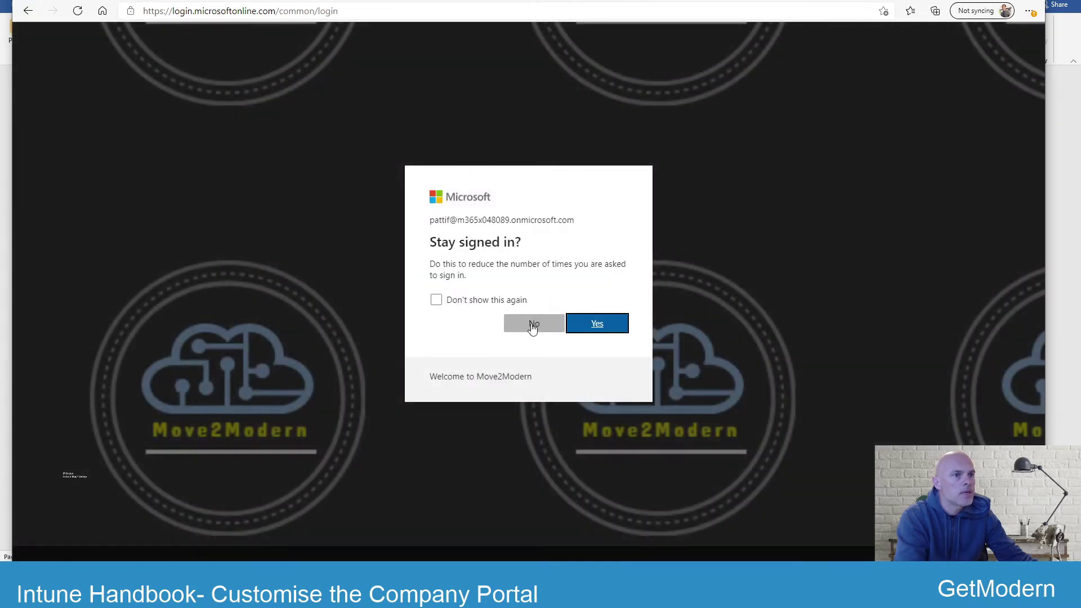
pyautogui.click(532, 323)
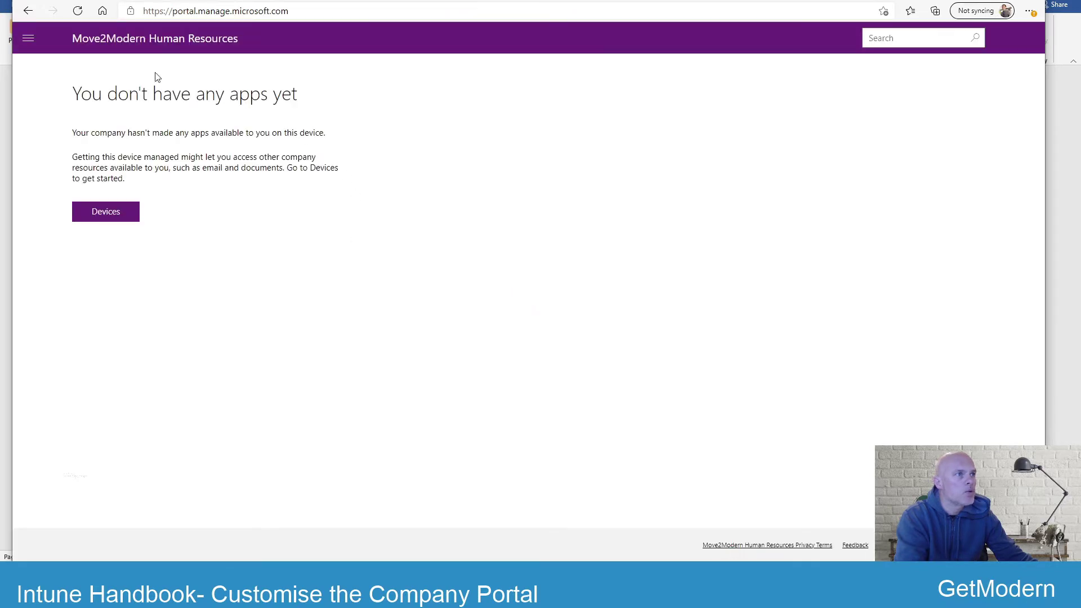
pyautogui.click(29, 37)
pyautogui.click(68, 208)
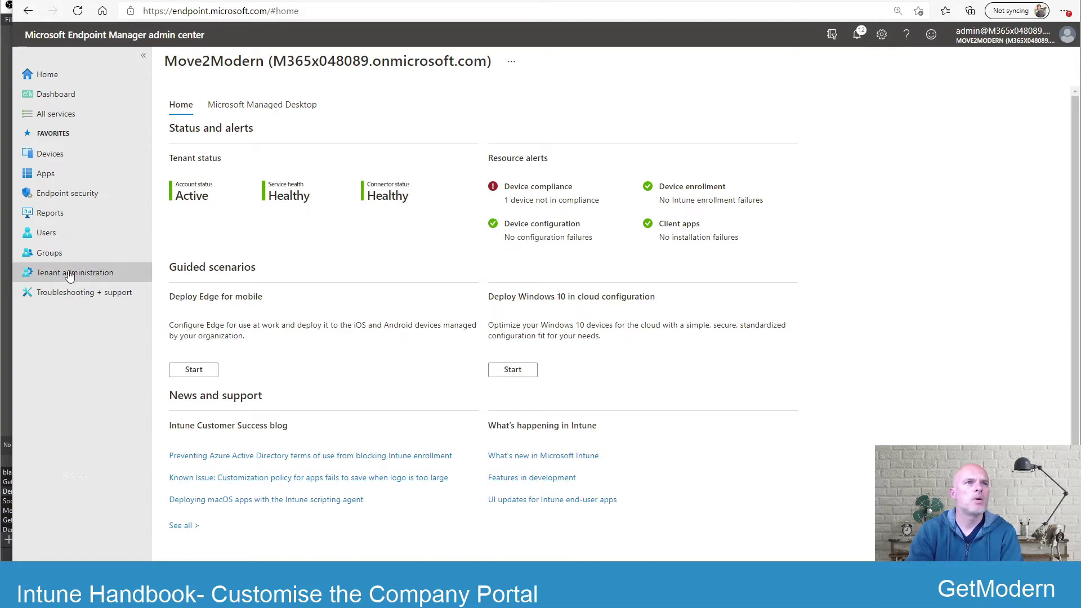
# Open Tenant administration > Customization and review the Move2Modern - Sales and Move2Modern HR policies.
pyautogui.click(100, 275)
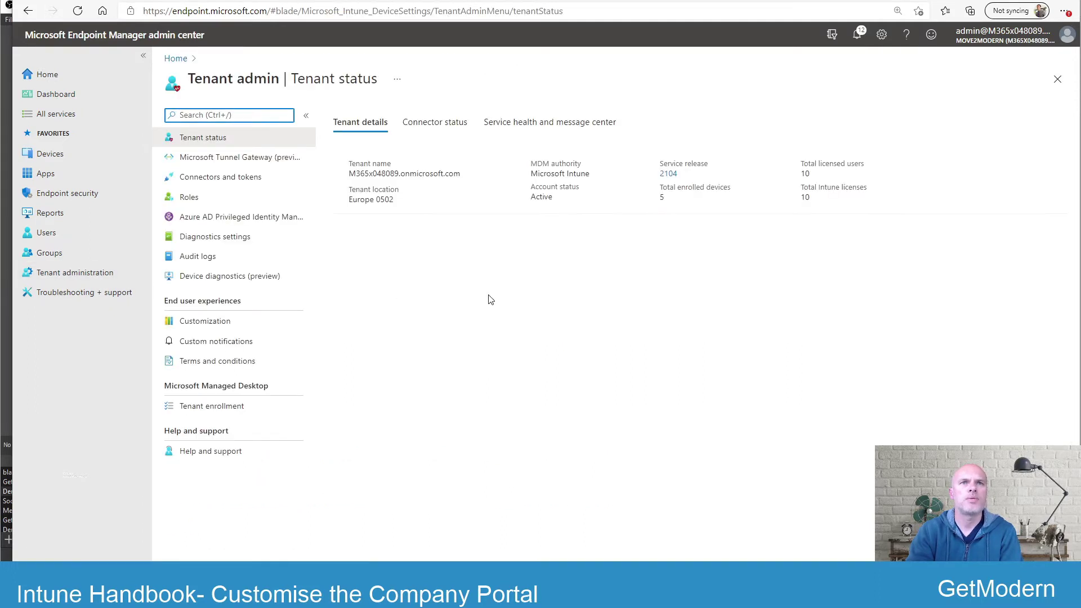
pyautogui.click(228, 322)
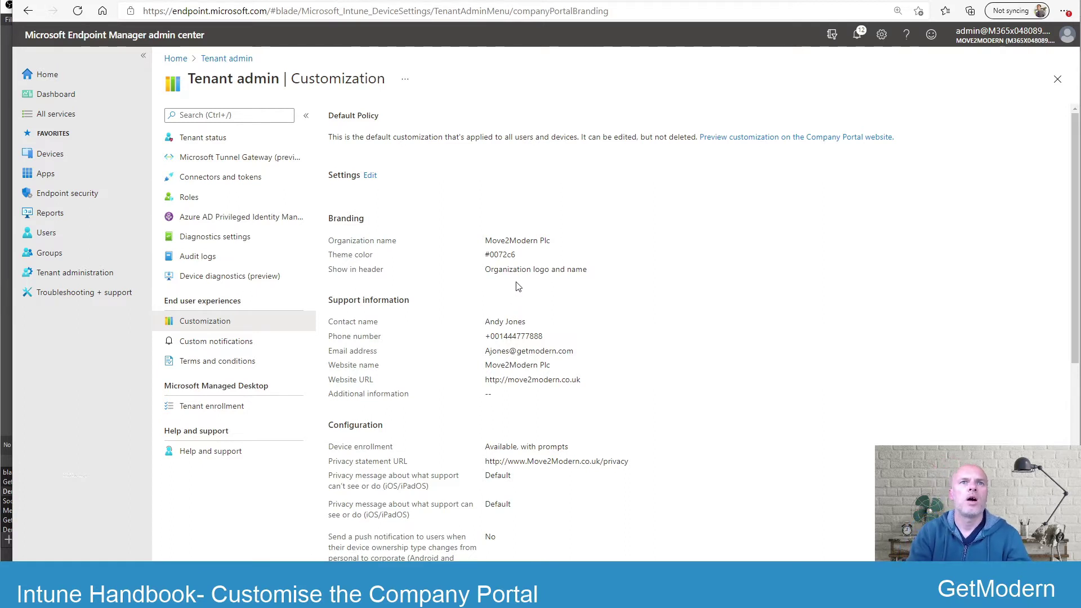
pyautogui.scroll(-1, 517, 288)
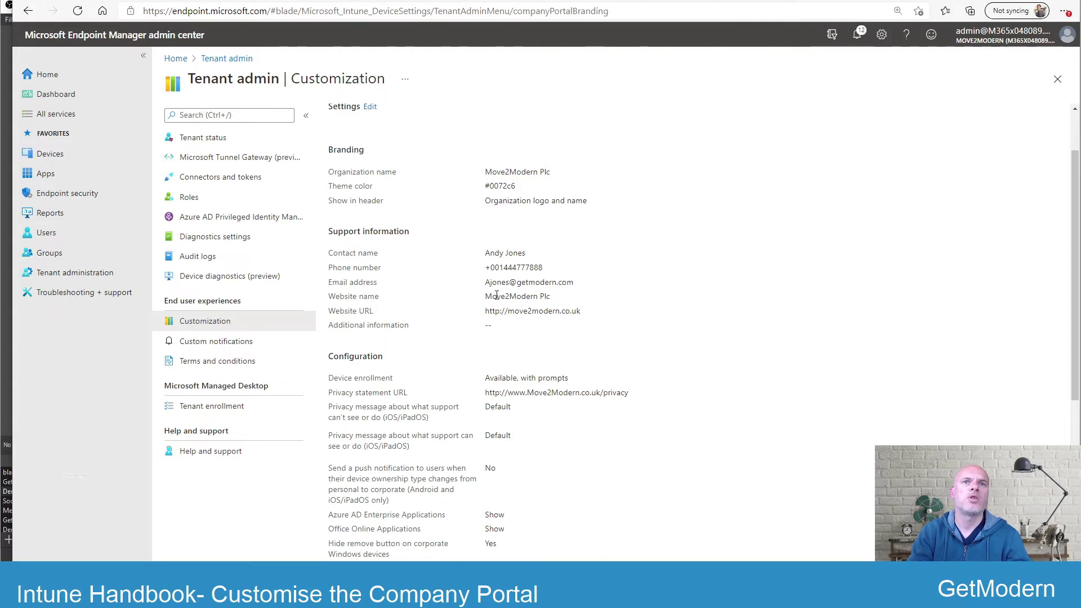
pyautogui.scroll(1, 497, 295)
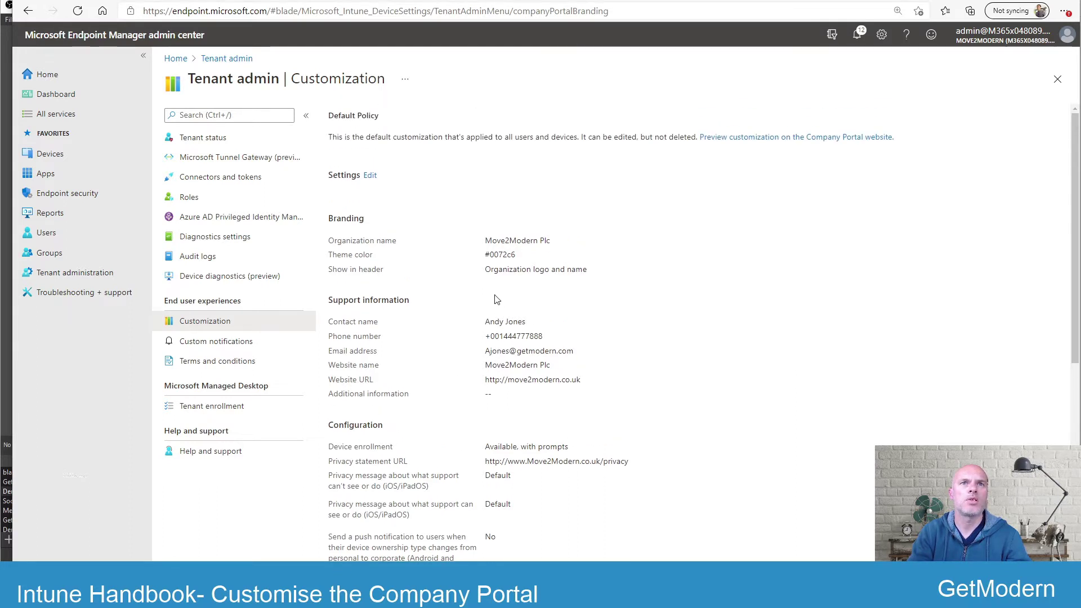
pyautogui.scroll(-5, 497, 299)
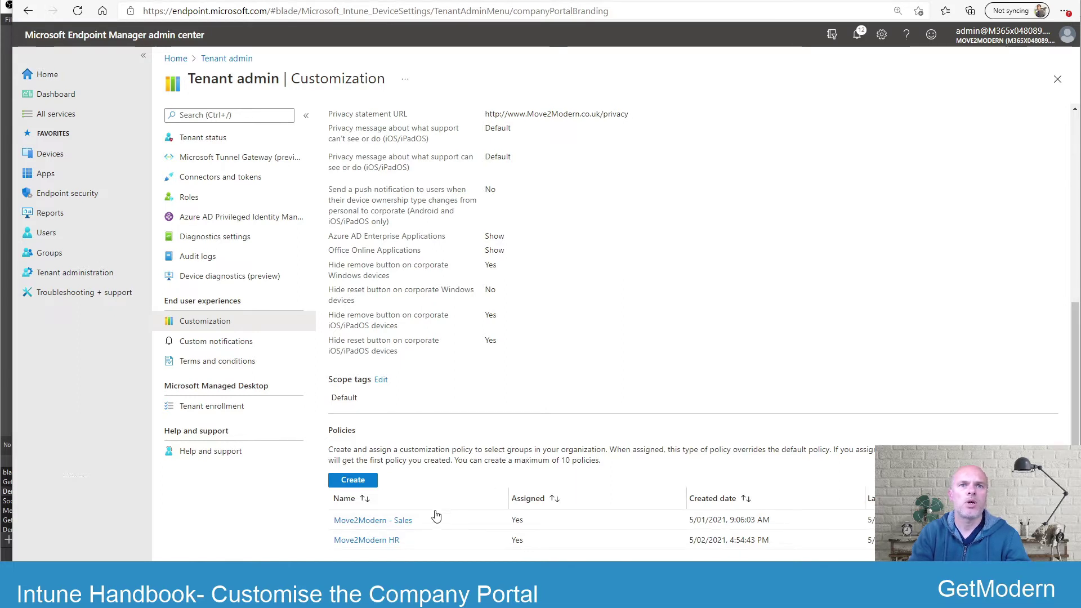
pyautogui.click(407, 520)
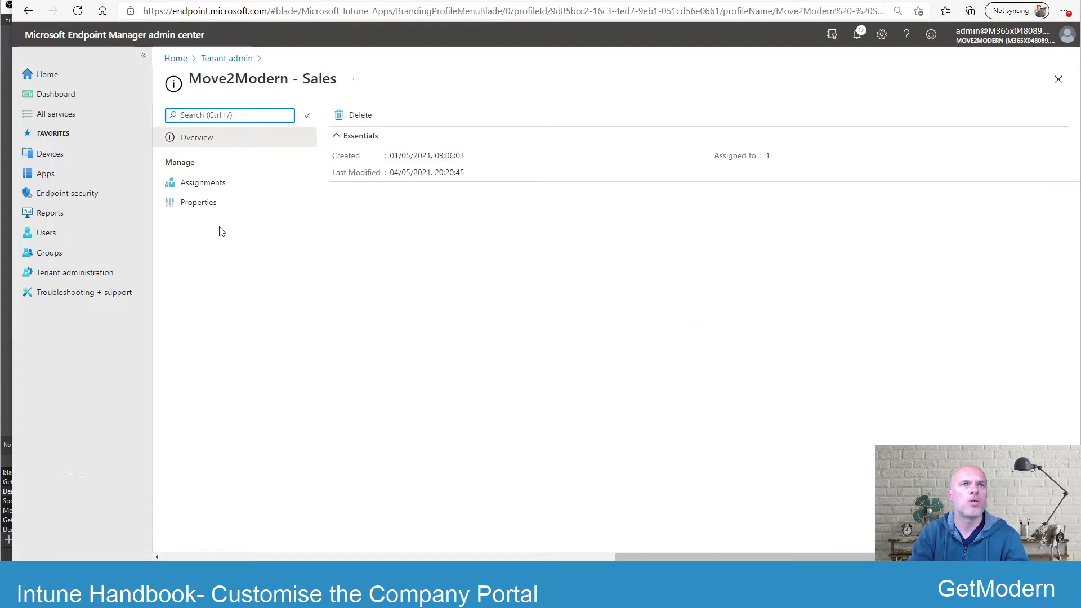
pyautogui.click(203, 205)
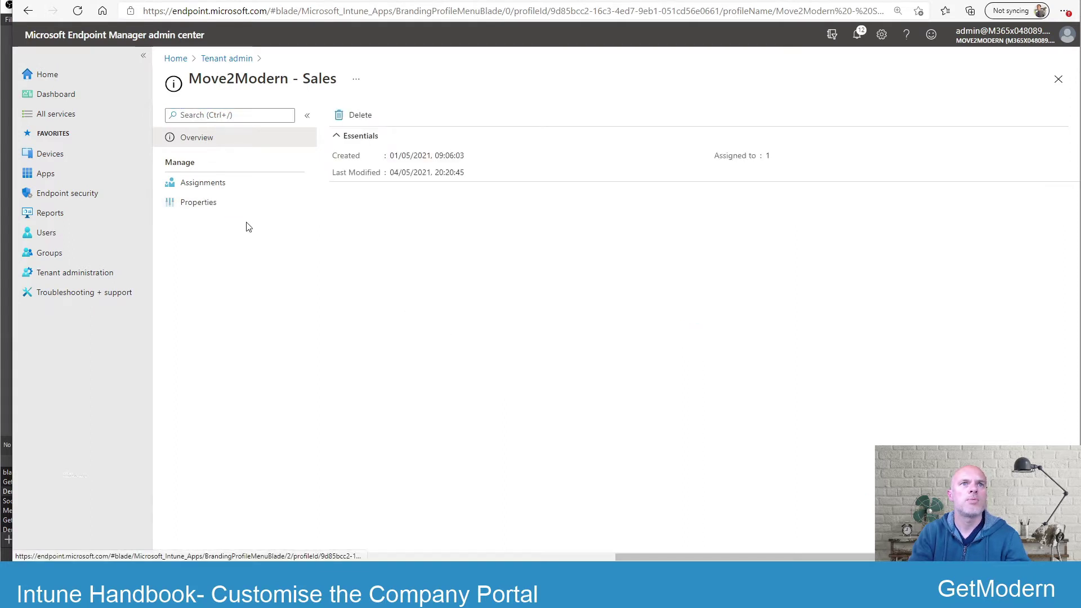
pyautogui.click(267, 207)
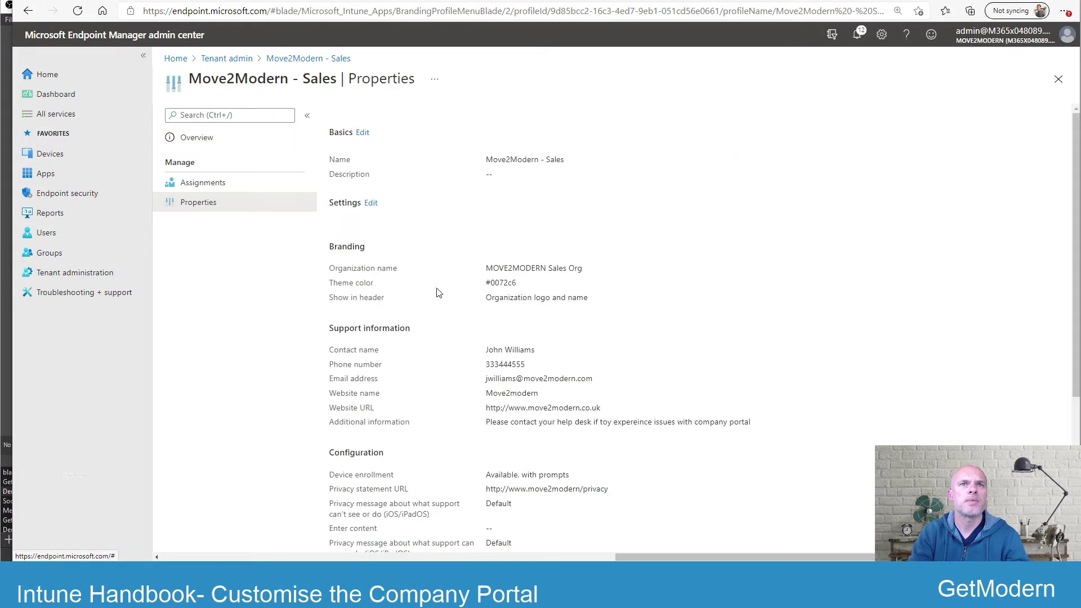
pyautogui.click(371, 203)
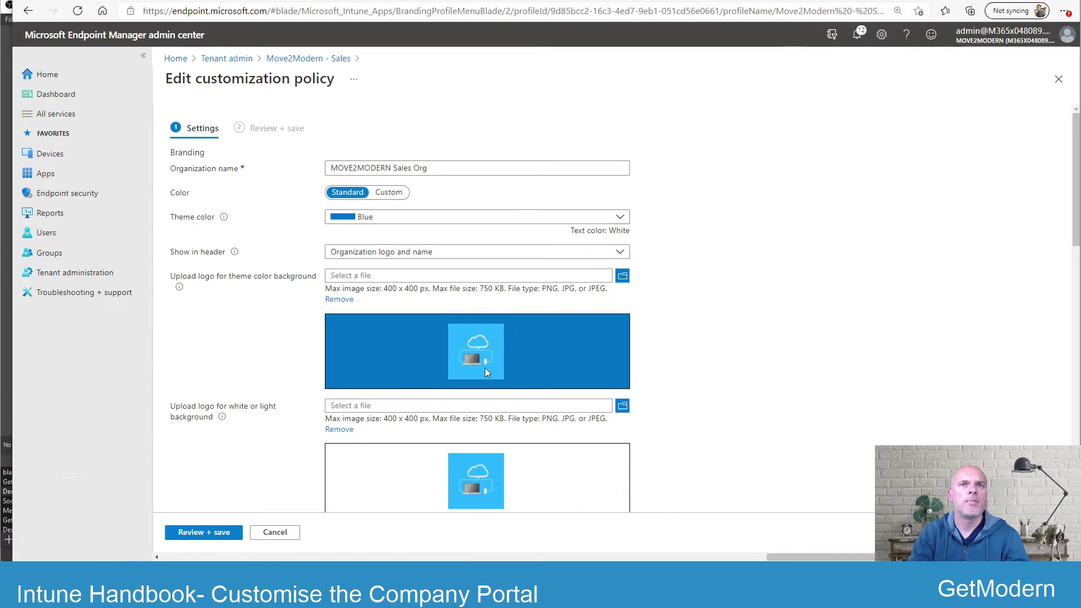
pyautogui.scroll(-6, 401, 431)
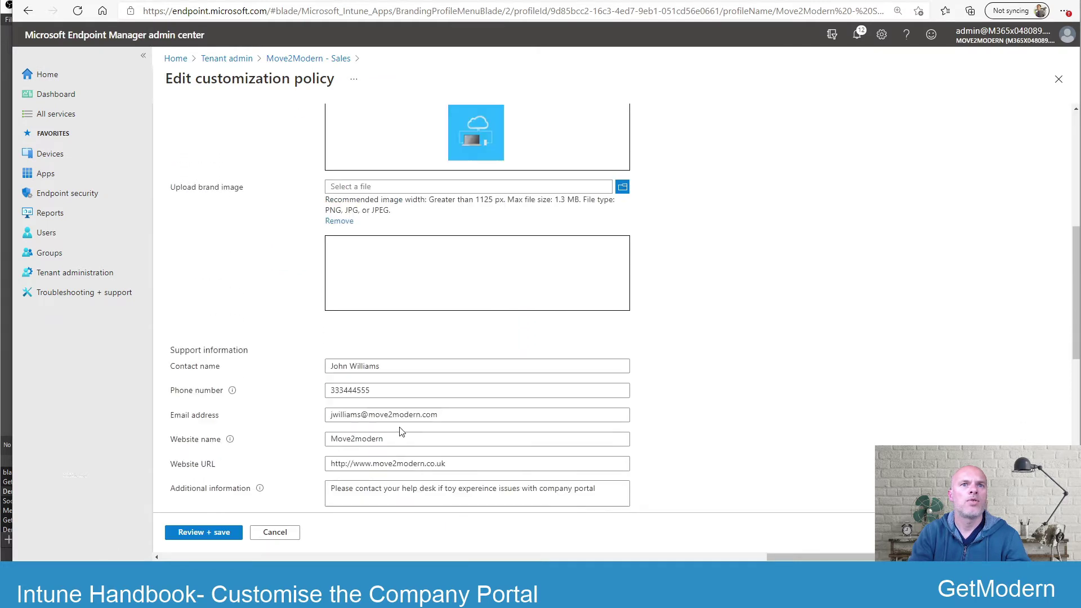
pyautogui.scroll(-2, 401, 431)
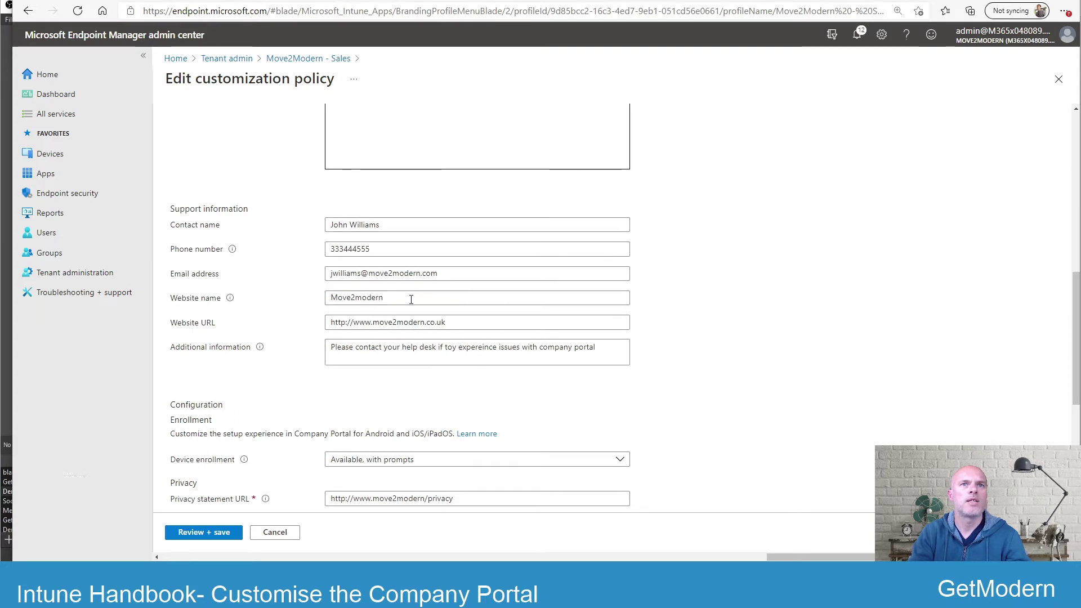
pyautogui.scroll(2, 409, 328)
pyautogui.scroll(6, 410, 328)
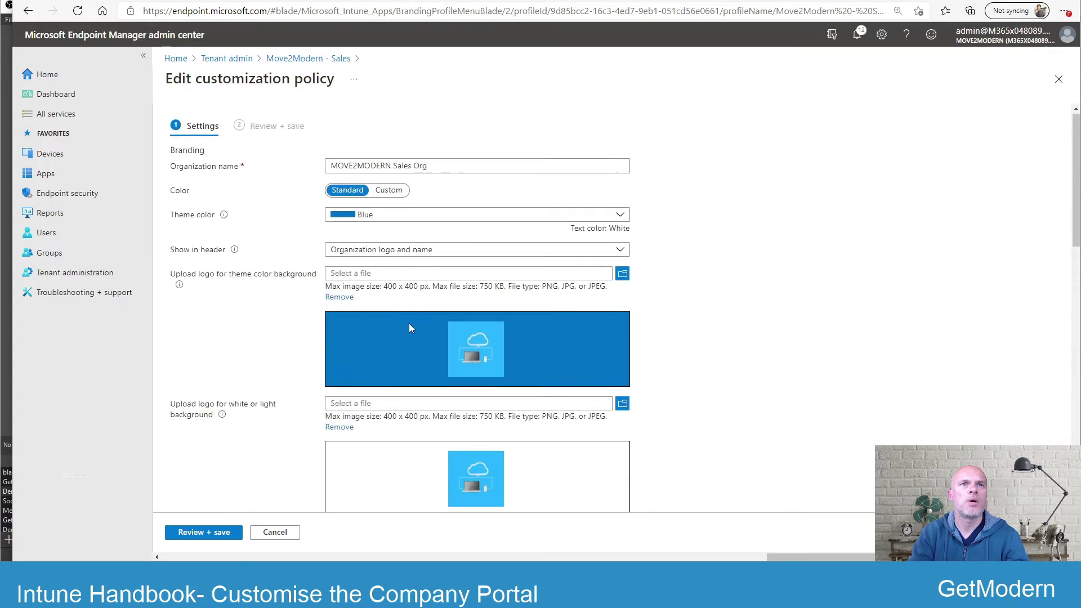
pyautogui.click(242, 61)
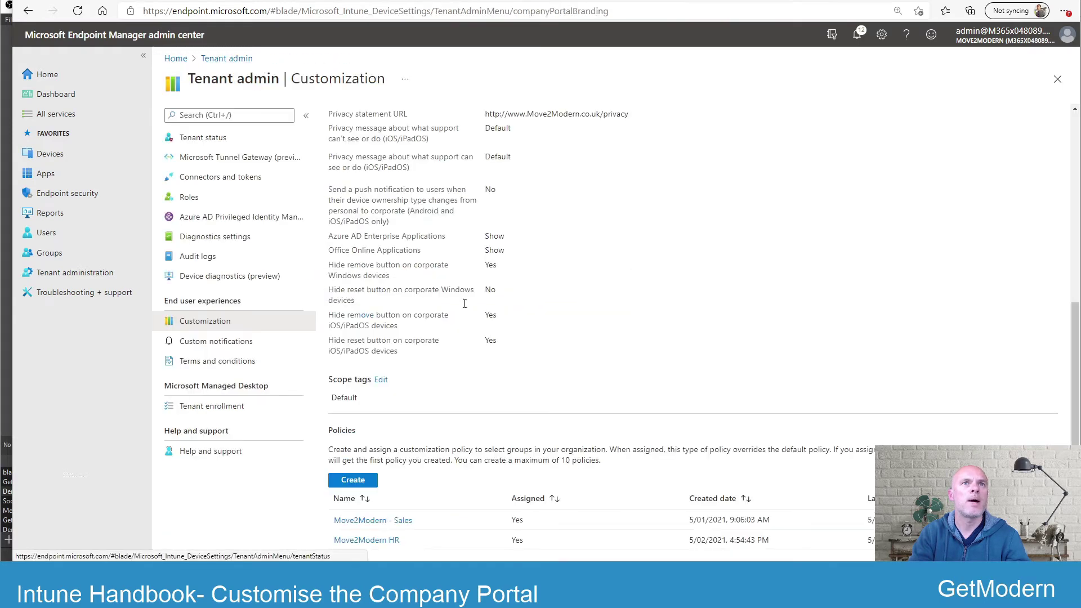
# Open the Move2Modern HR policy's settings for editing to review its Purple theme and name-only header.
pyautogui.click(384, 541)
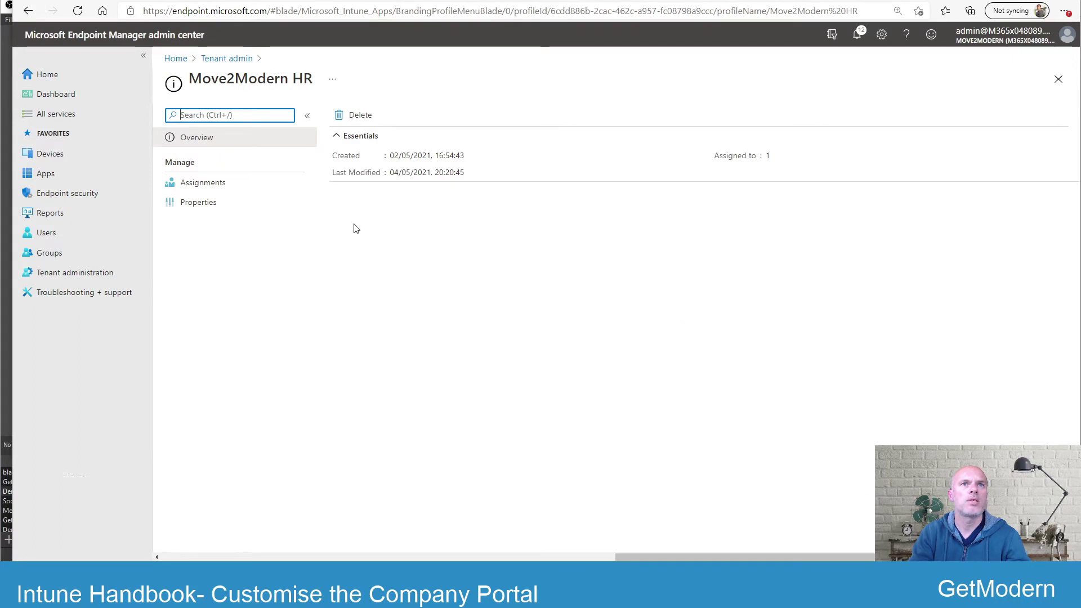
pyautogui.click(231, 211)
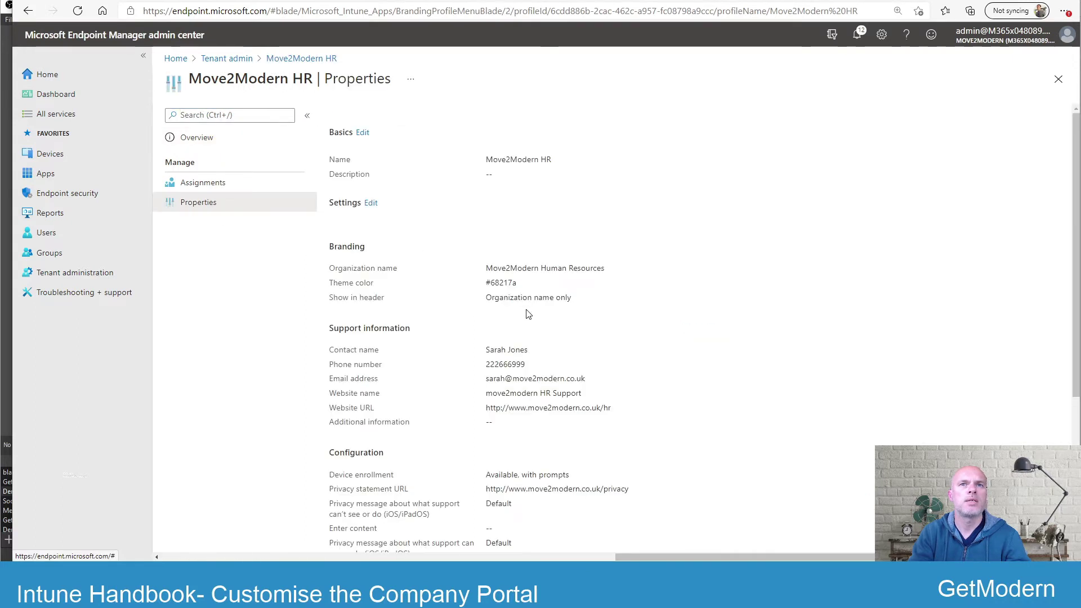
pyautogui.click(371, 203)
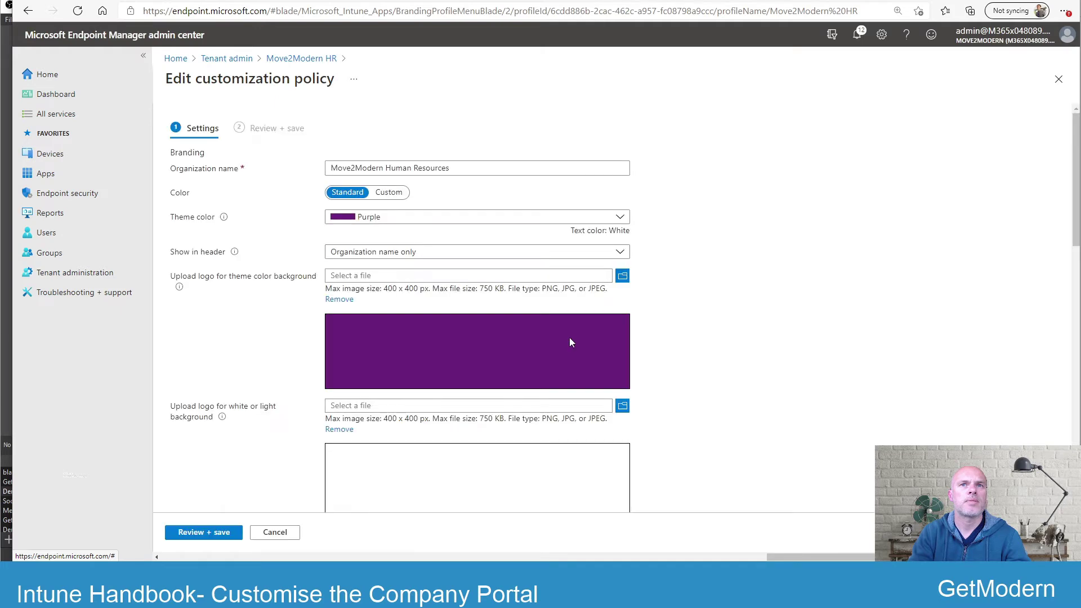
pyautogui.scroll(-2, 391, 349)
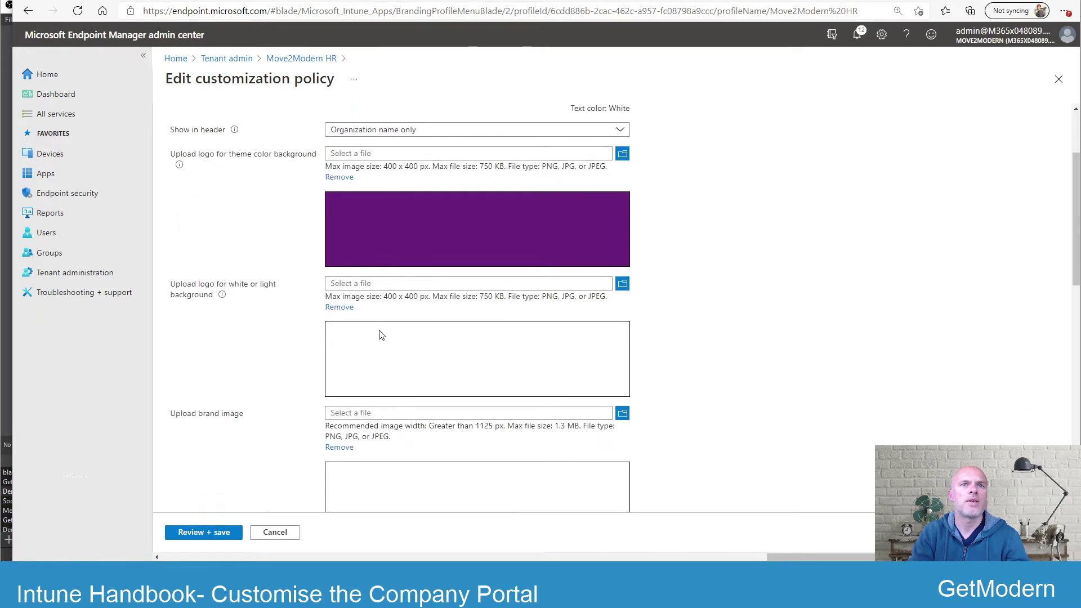
pyautogui.scroll(-5, 419, 364)
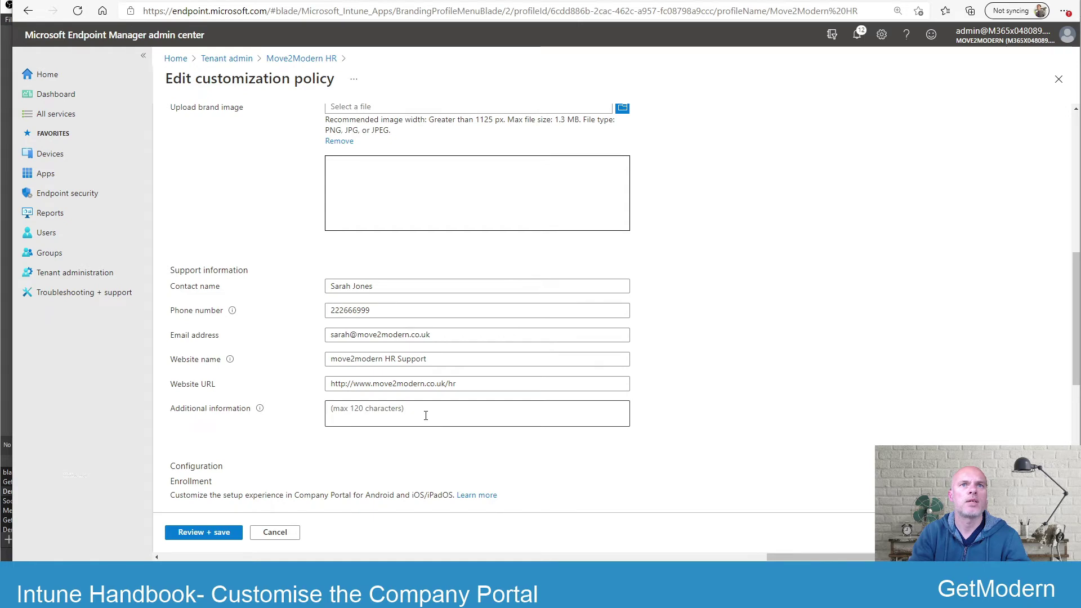
pyautogui.scroll(6, 425, 415)
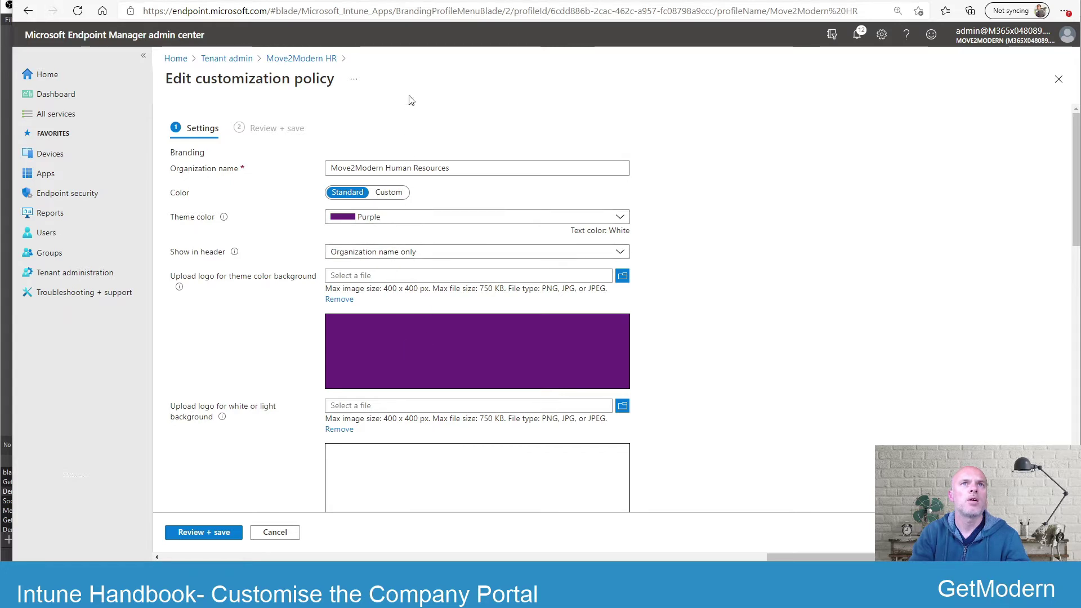
# Return to Tenant admin Customization and review the Default Policy summary and policies list.
pyautogui.click(227, 58)
pyautogui.scroll(3, 510, 297)
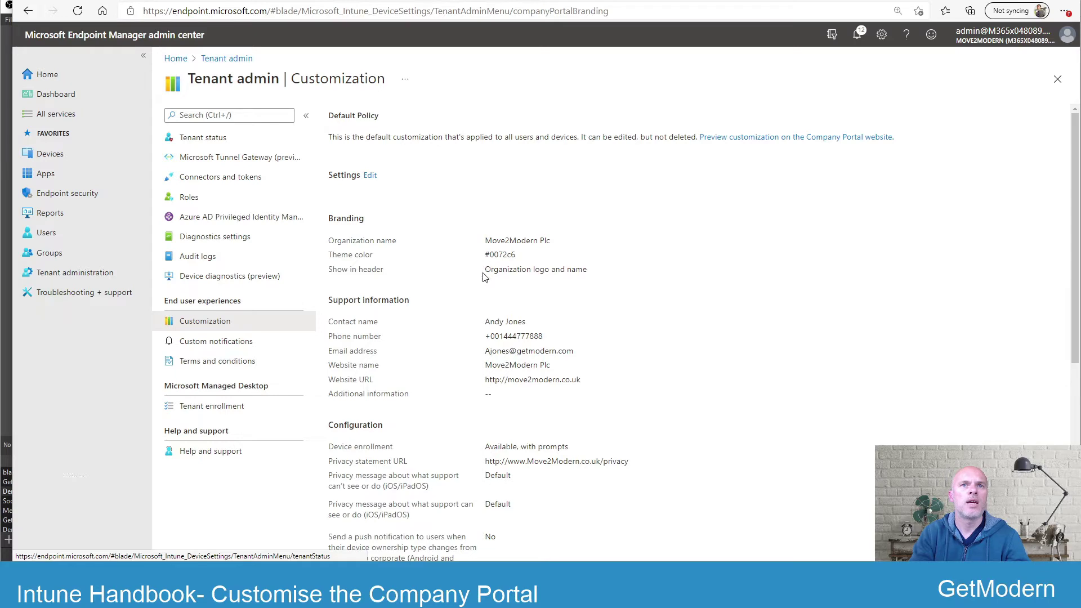
pyautogui.scroll(-6, 484, 280)
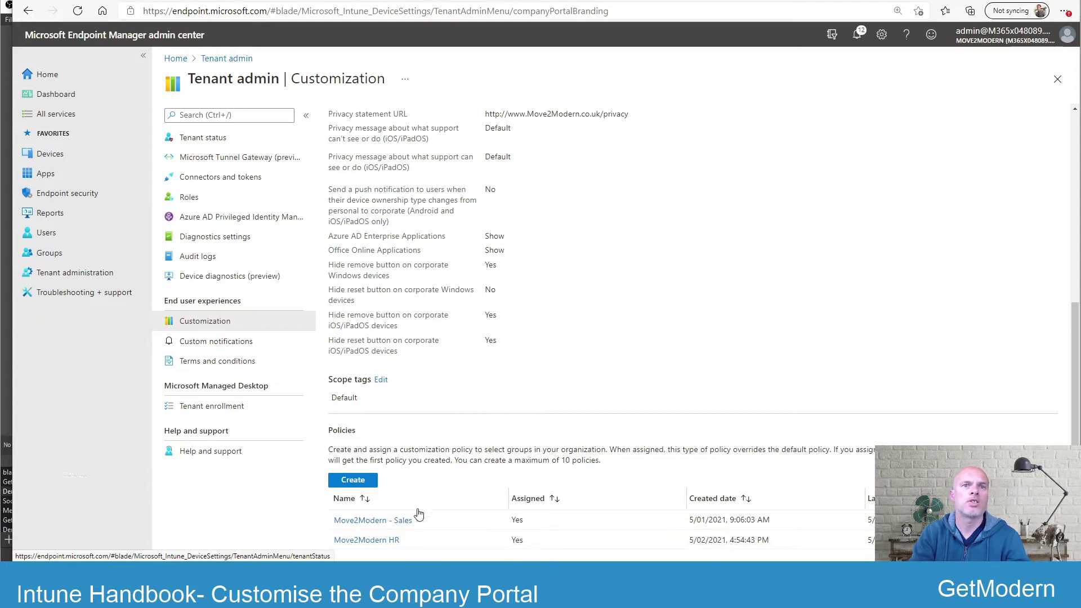
pyautogui.click(403, 523)
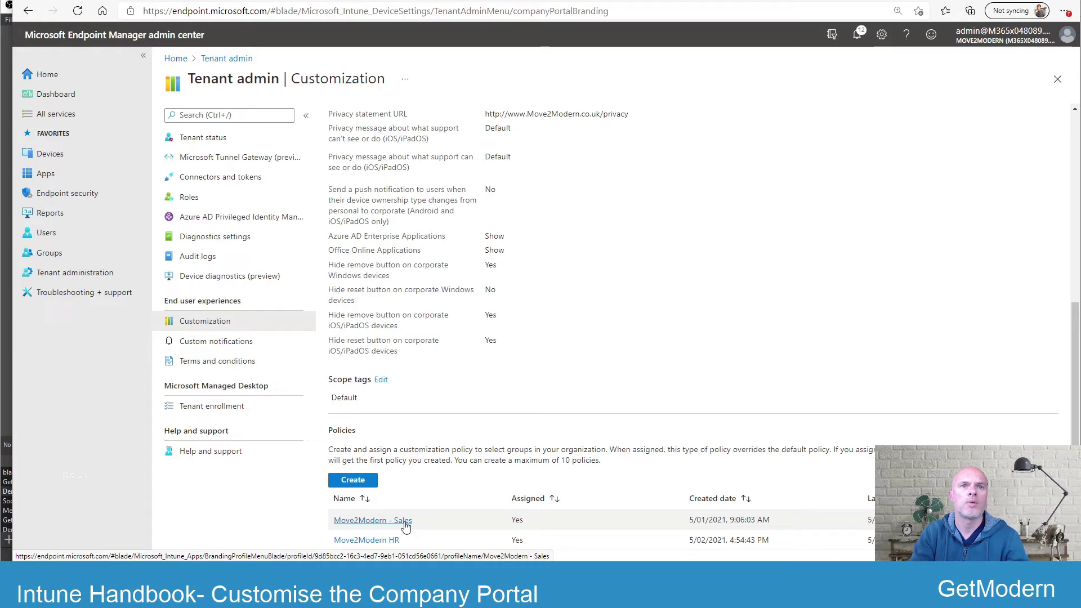
pyautogui.scroll(4, 454, 265)
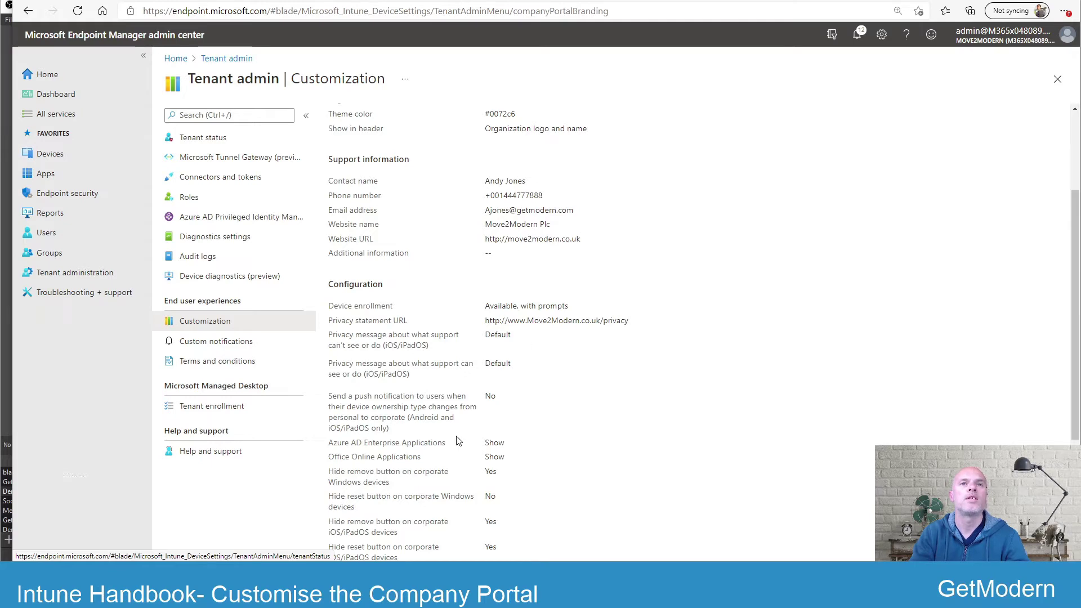
pyautogui.scroll(3, 457, 441)
# Edit the Default Policy, keeping Standard Blue theme colour and the logo-and-name header.
pyautogui.click(370, 175)
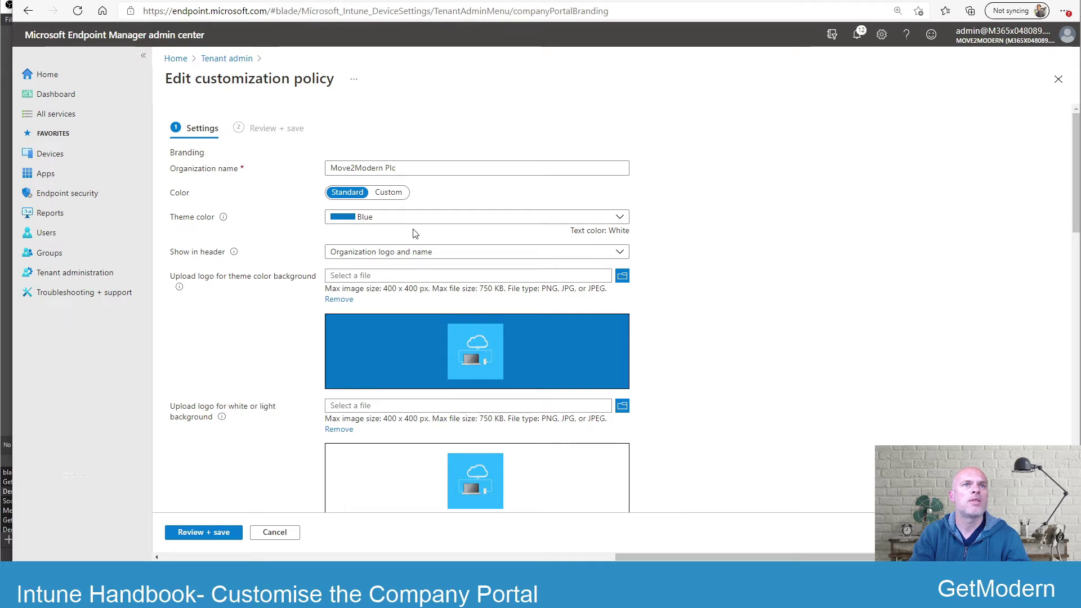
pyautogui.click(389, 192)
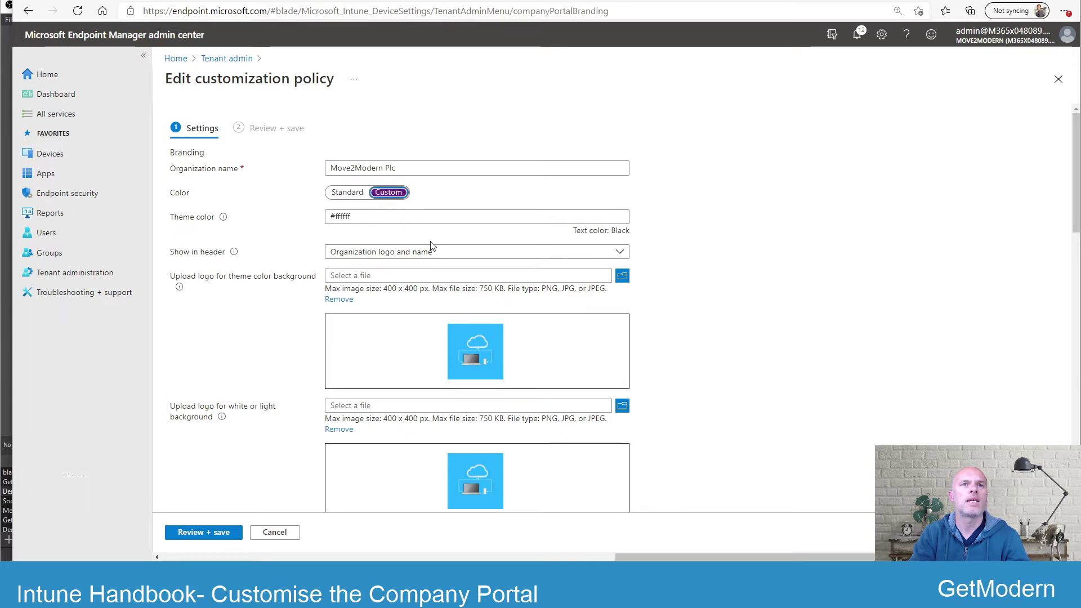
pyautogui.click(355, 193)
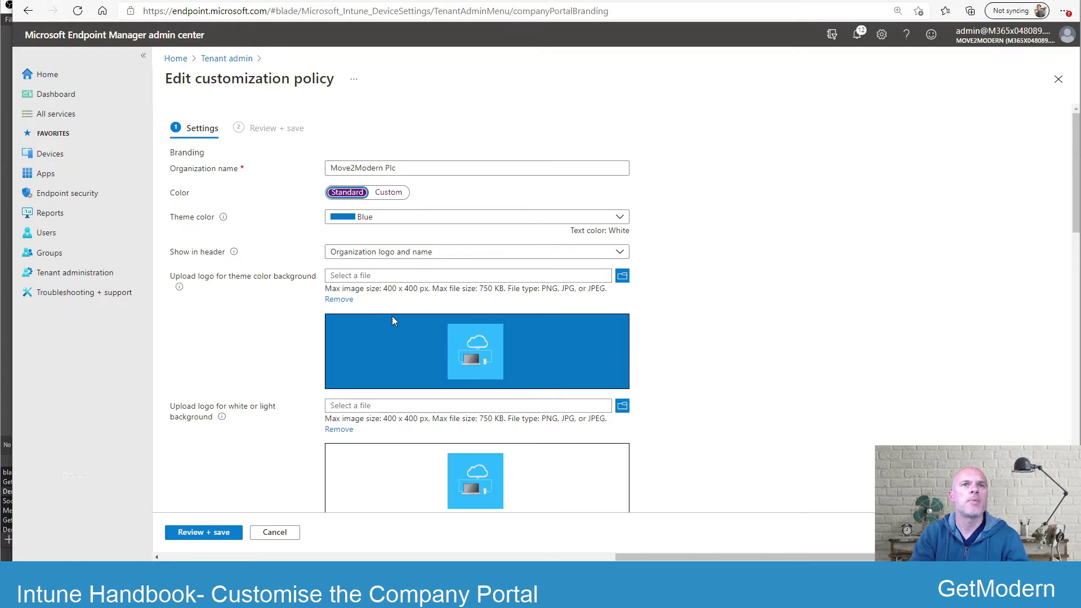
pyautogui.click(412, 253)
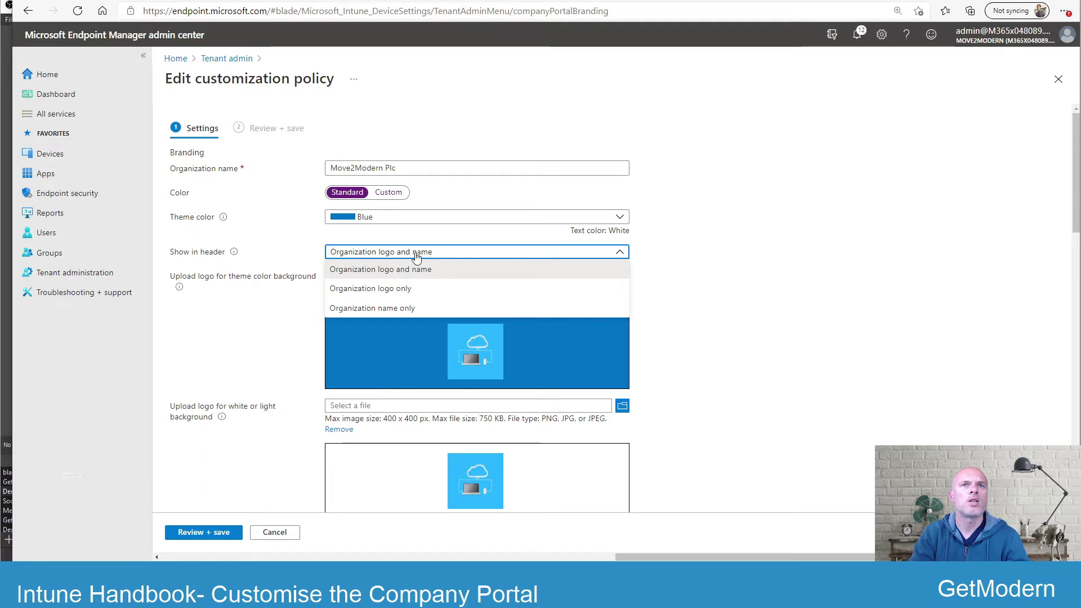
pyautogui.click(320, 236)
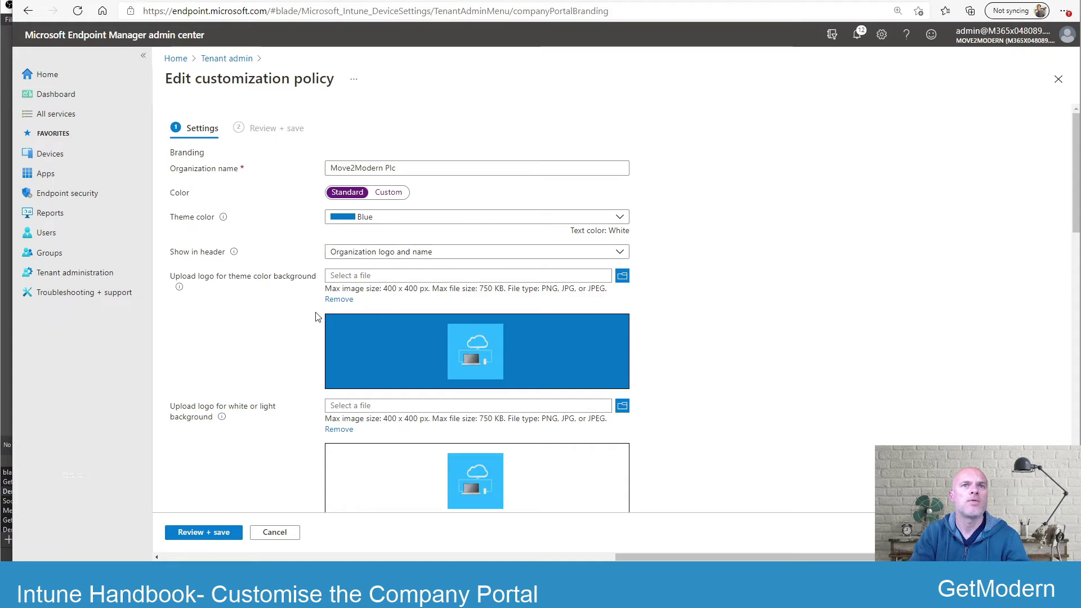
pyautogui.scroll(-2, 317, 317)
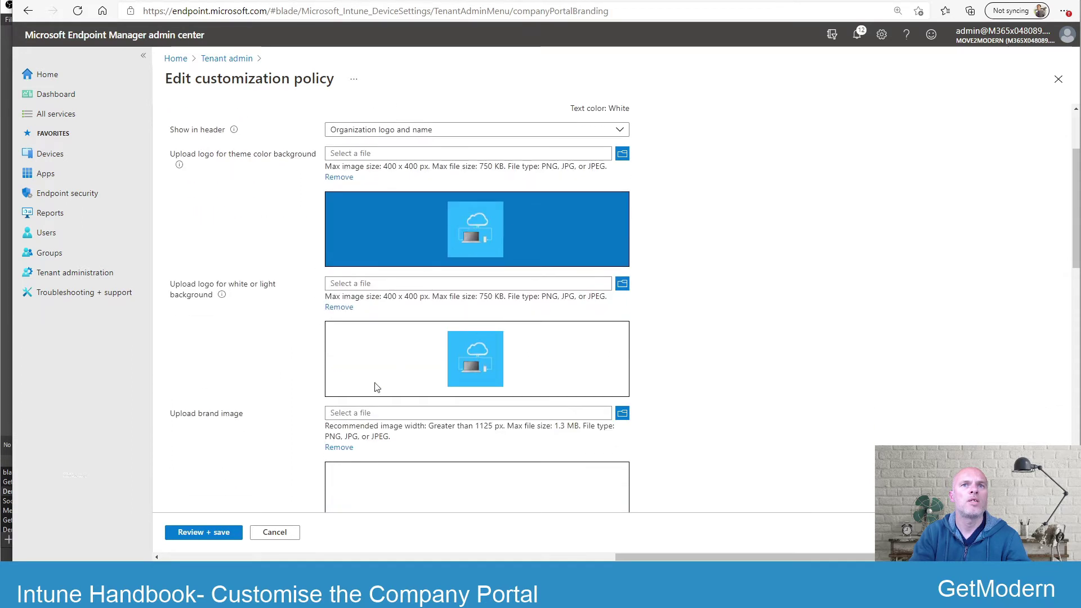
pyautogui.scroll(-3, 299, 334)
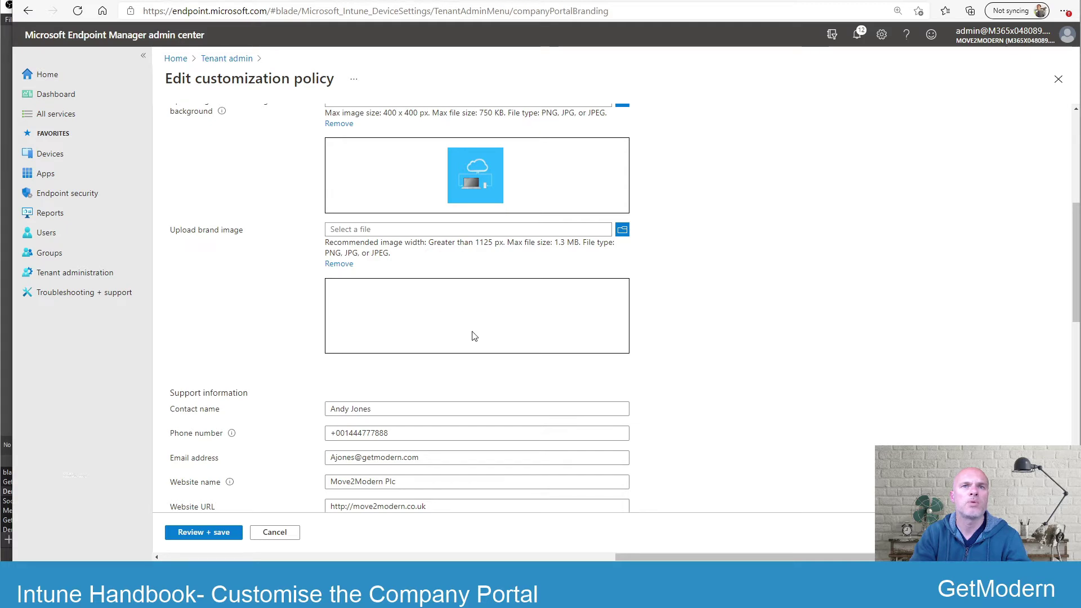
pyautogui.scroll(4, 474, 336)
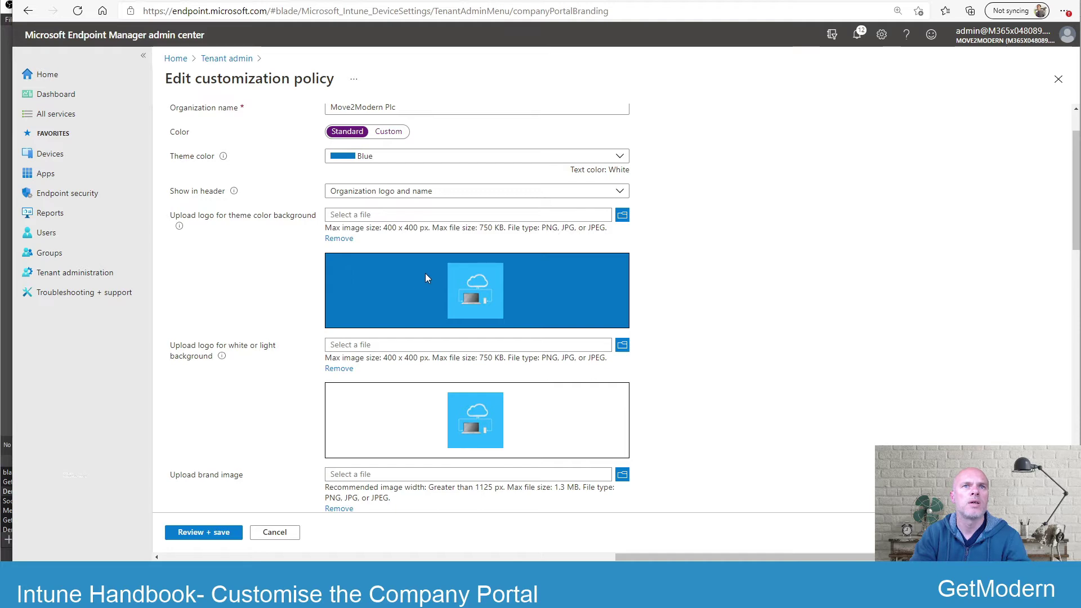
pyautogui.scroll(-9, 412, 279)
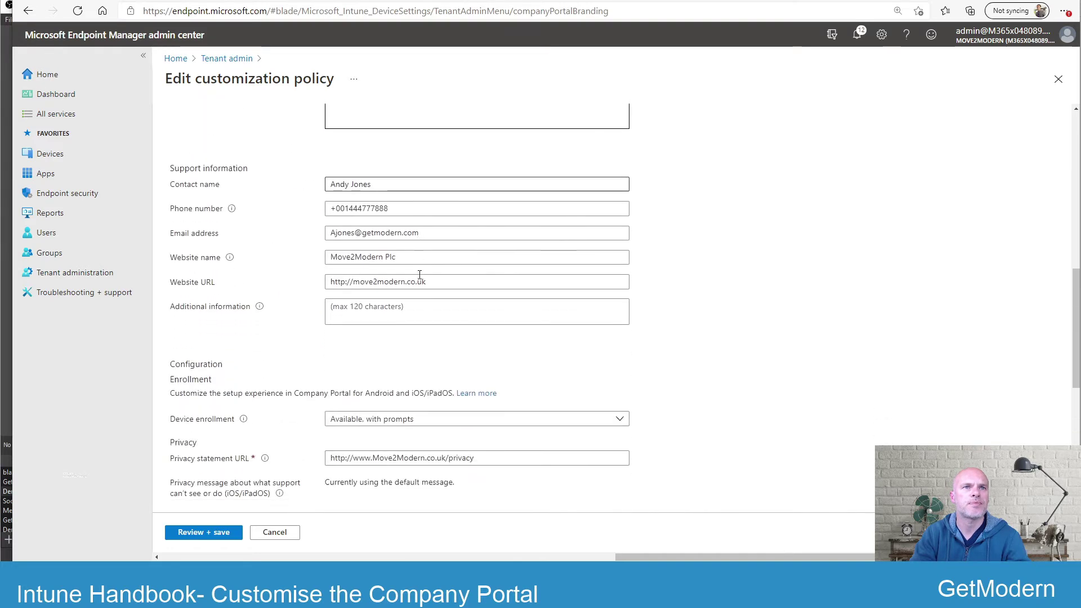
pyautogui.scroll(-1, 234, 193)
pyautogui.moveTo(259, 225)
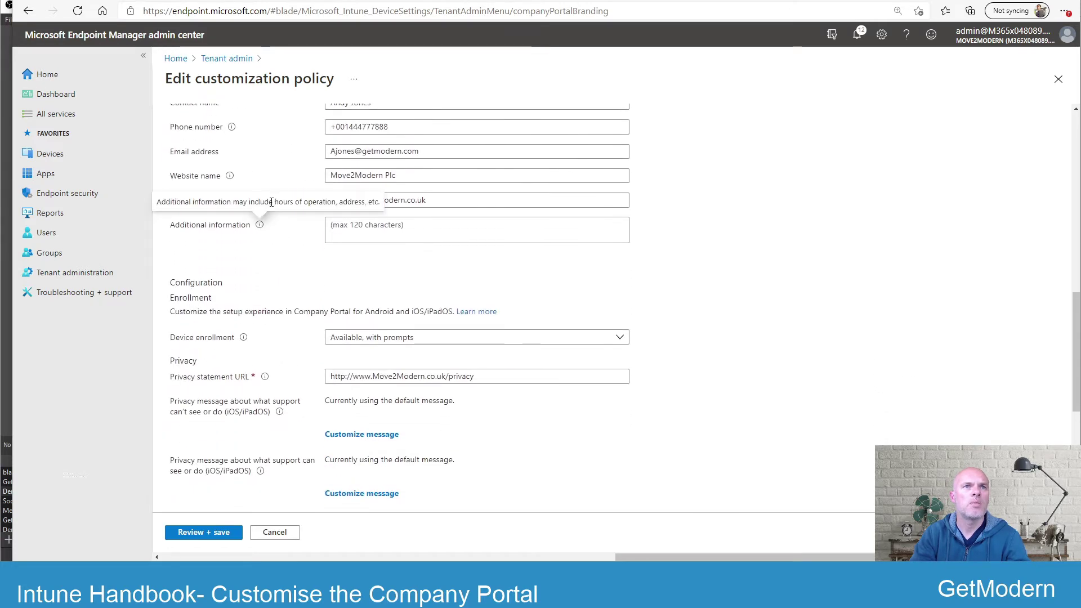
pyautogui.scroll(2, 271, 203)
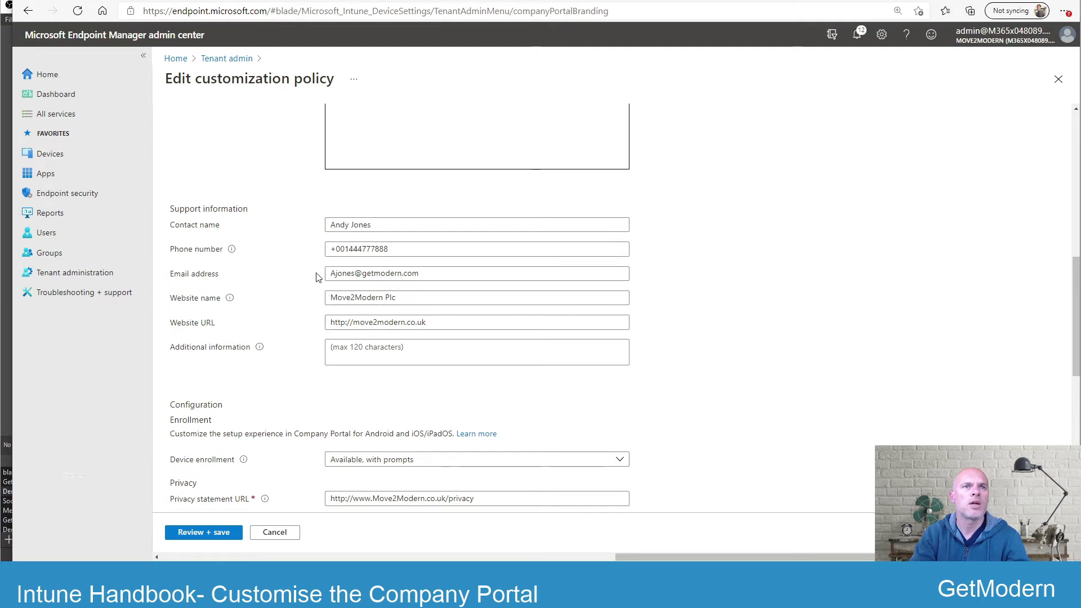
pyautogui.scroll(-2, 316, 276)
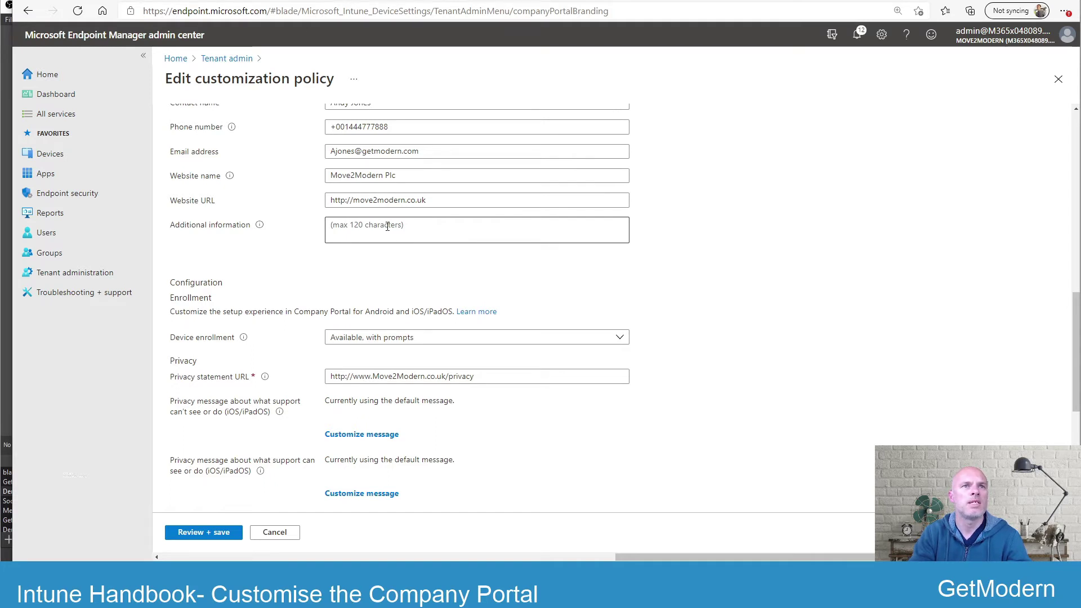
pyautogui.scroll(-2, 388, 228)
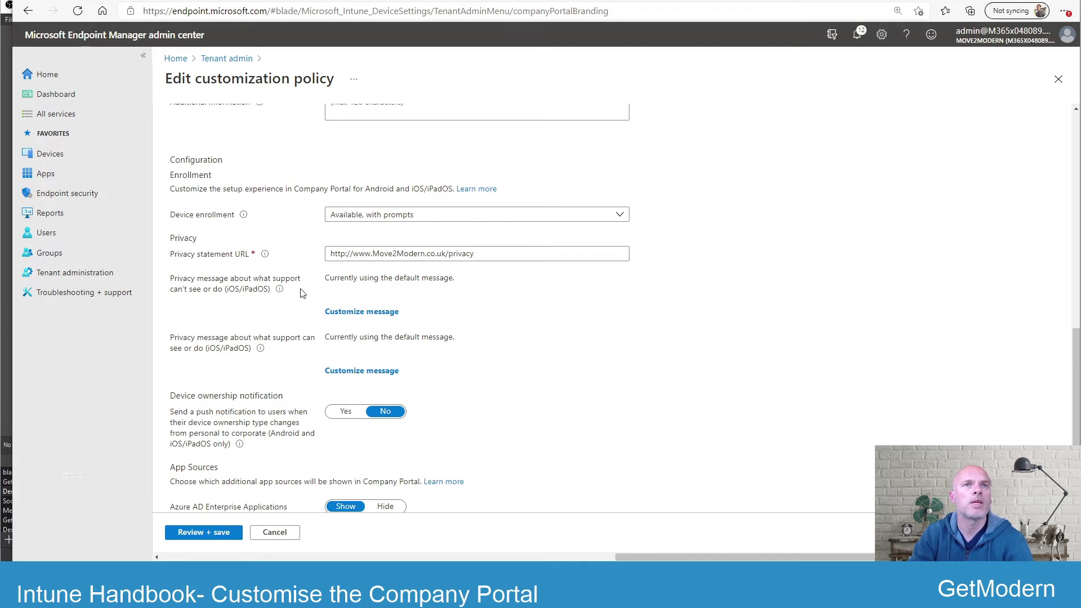
# Keep Default Policy device enrollment as 'Available, with prompts' and review the Hide features settings.
pyautogui.click(404, 219)
pyautogui.click(305, 223)
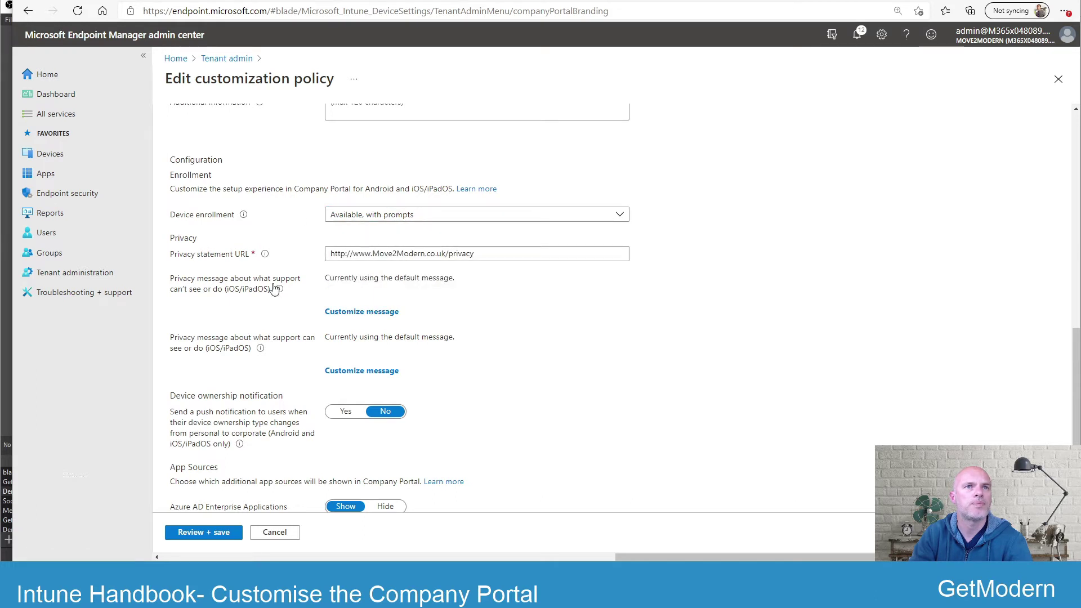
pyautogui.scroll(-1, 273, 285)
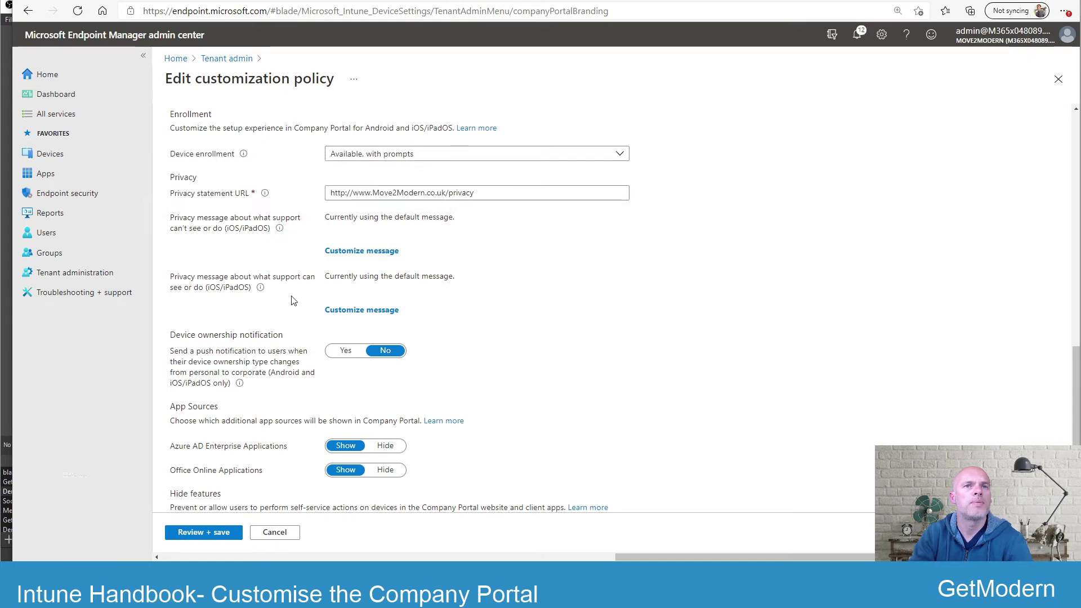
pyautogui.scroll(-1, 292, 304)
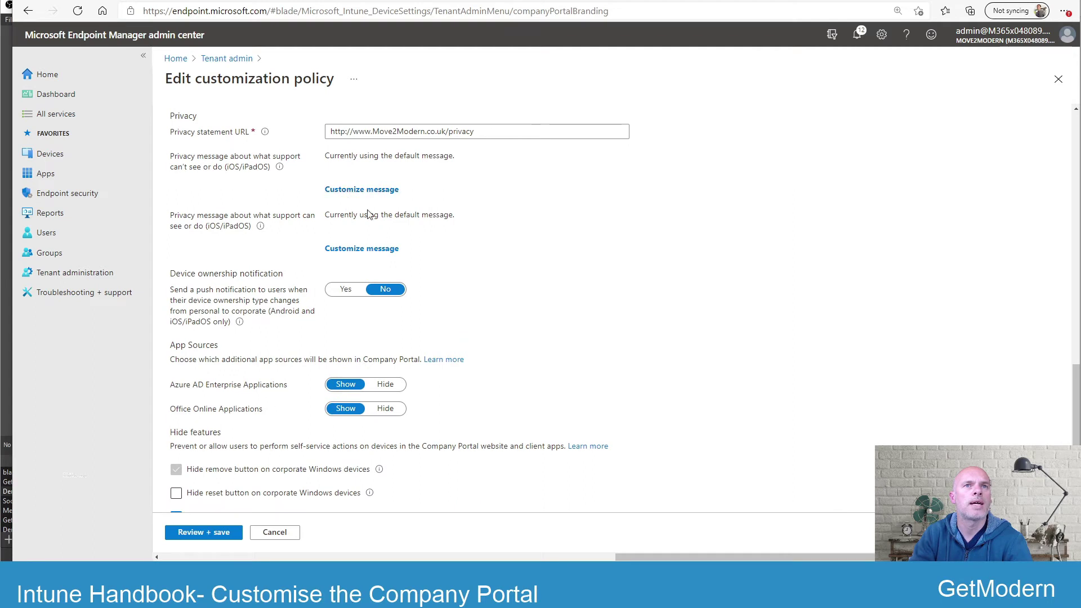
pyautogui.scroll(-1, 315, 309)
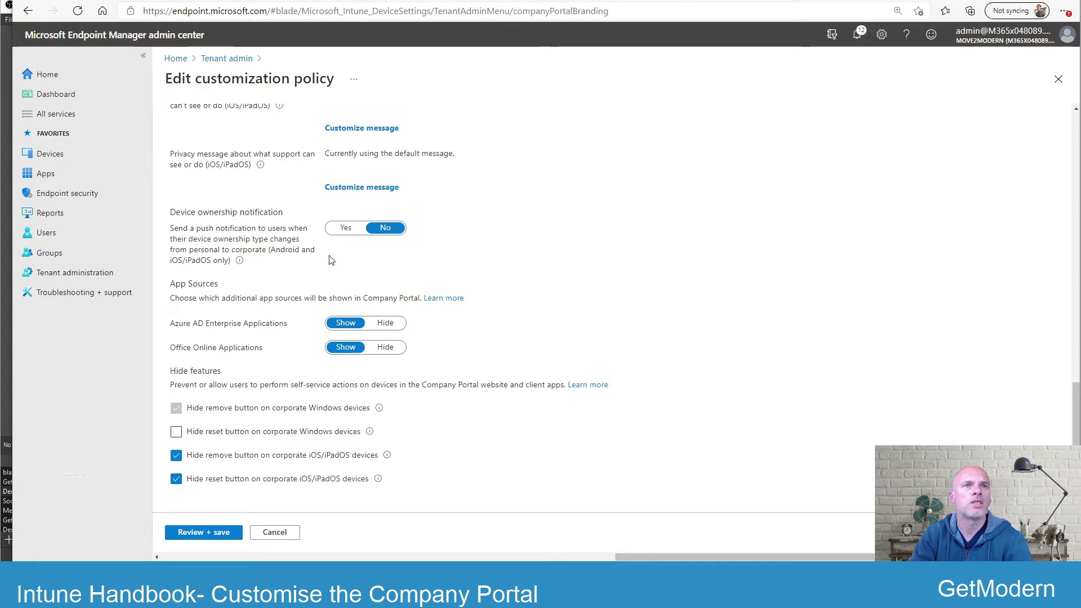
pyautogui.scroll(-1, 259, 367)
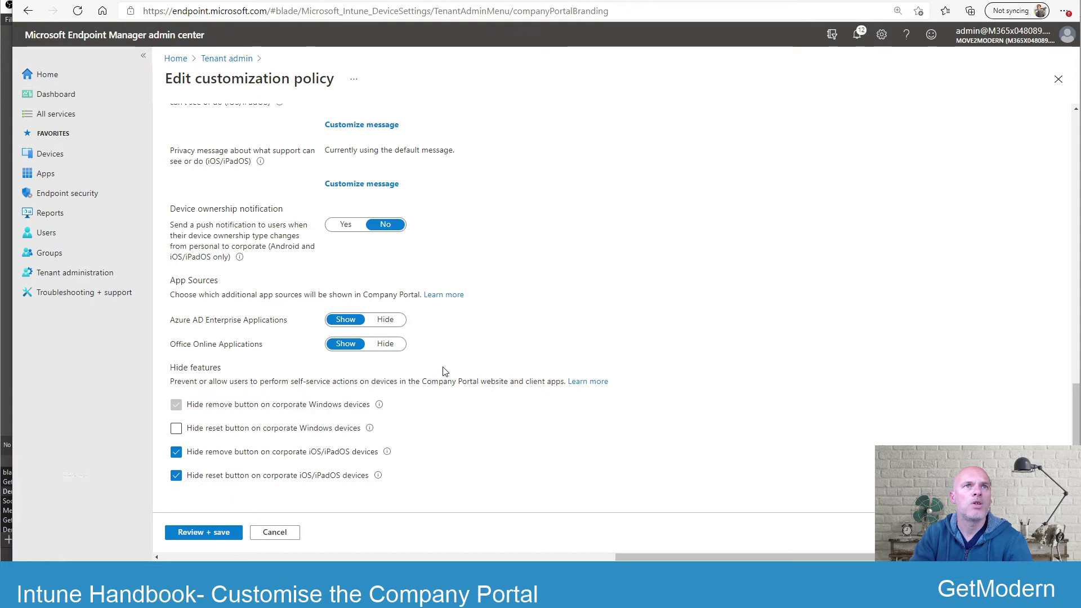
# Leave the Default Policy editor for Tenant admin, discarding the unsaved edits.
pyautogui.click(222, 60)
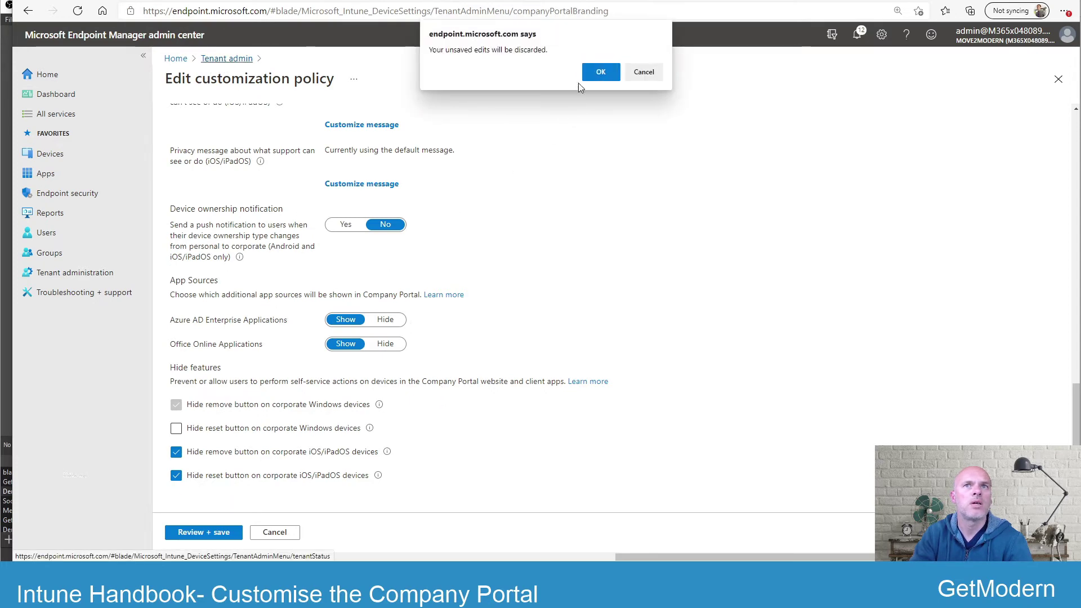
pyautogui.click(599, 70)
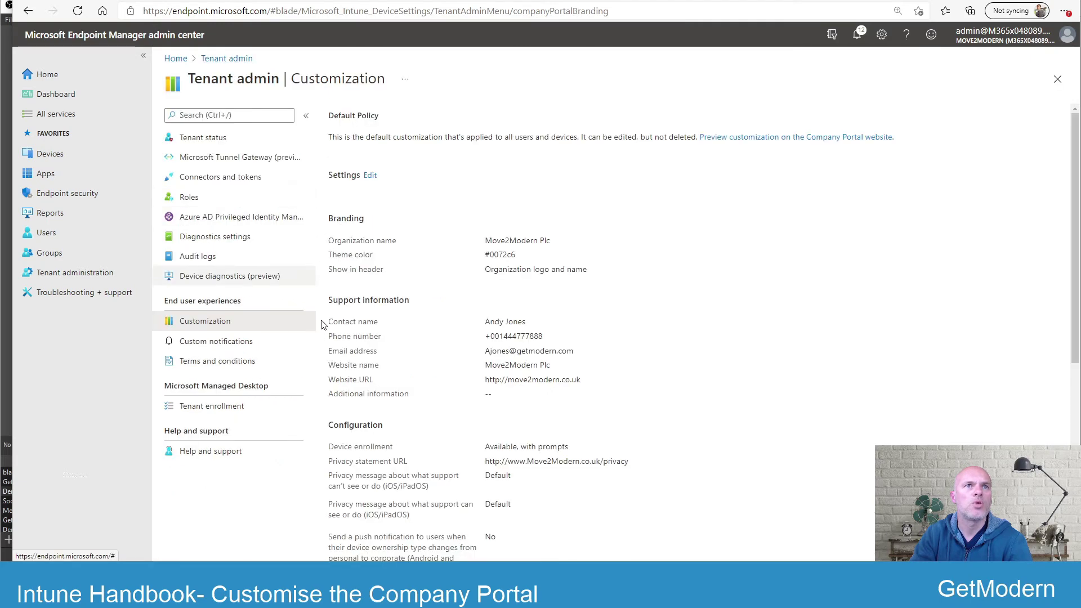
pyautogui.scroll(-5, 327, 318)
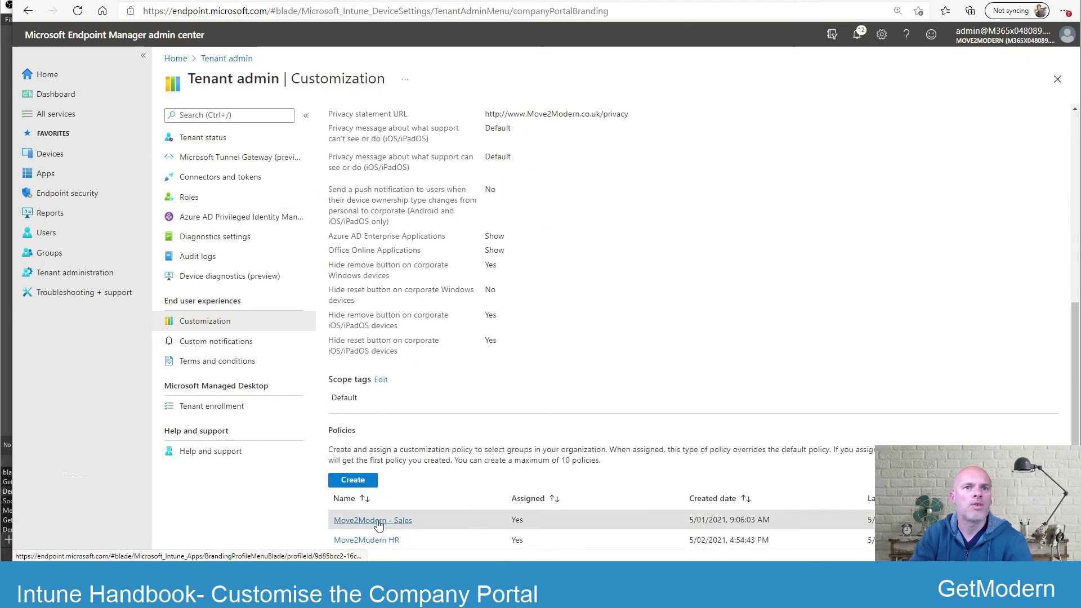
# Open the Move2Modern - Sales policy's settings for editing and review its branding.
pyautogui.click(374, 520)
pyautogui.click(204, 203)
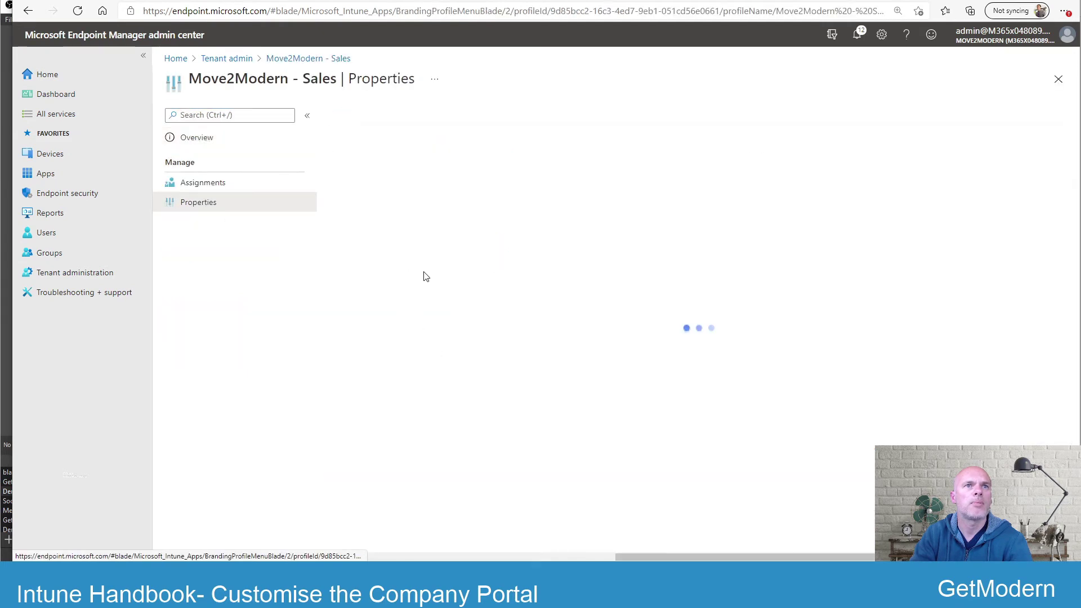
pyautogui.scroll(-4, 374, 174)
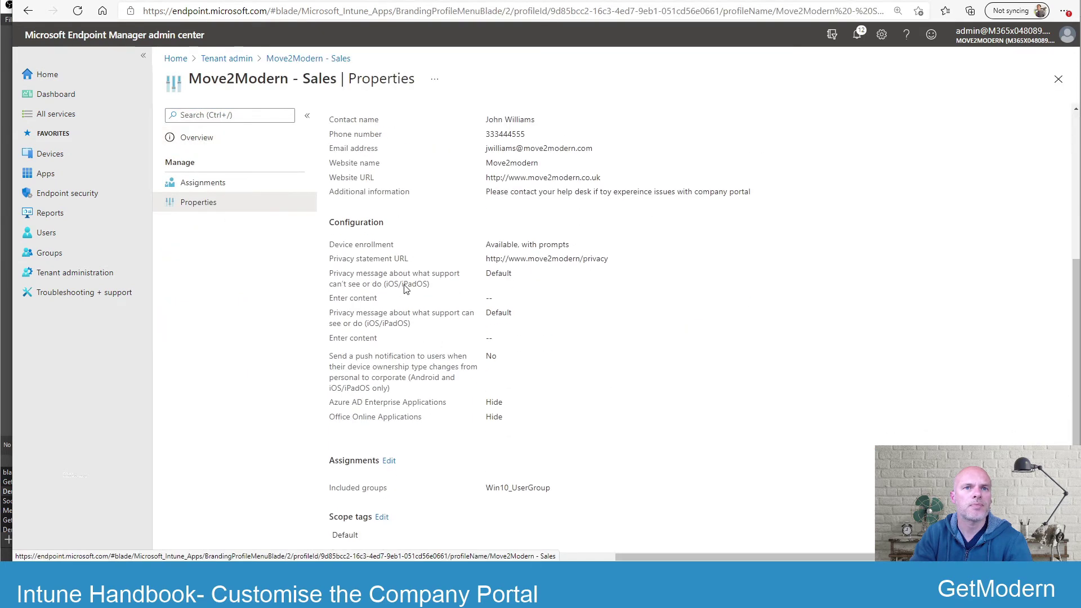
pyautogui.scroll(4, 374, 174)
pyautogui.click(372, 176)
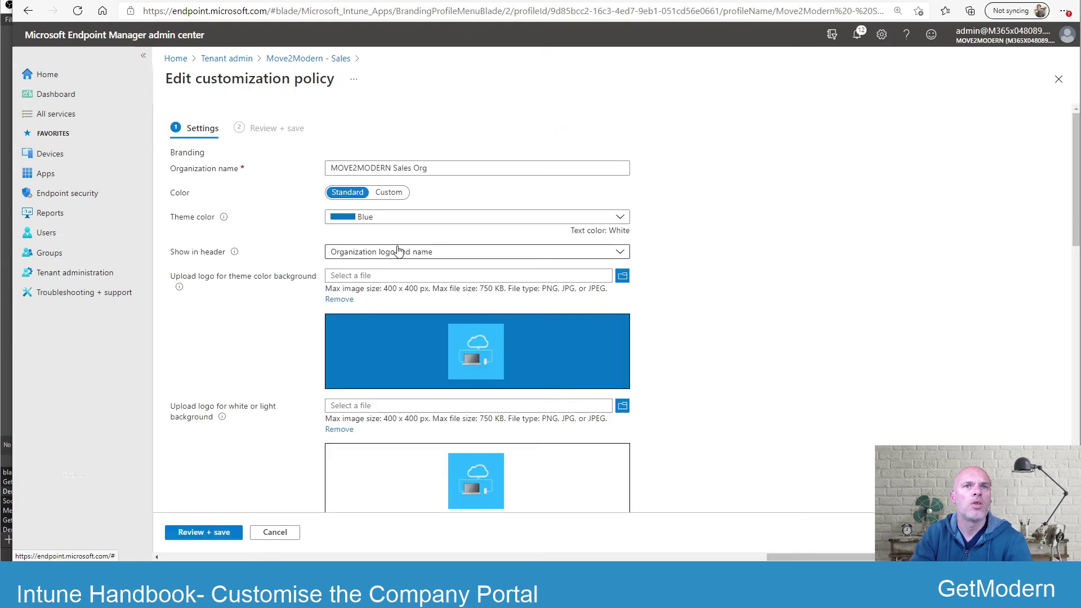
pyautogui.scroll(-15, 397, 250)
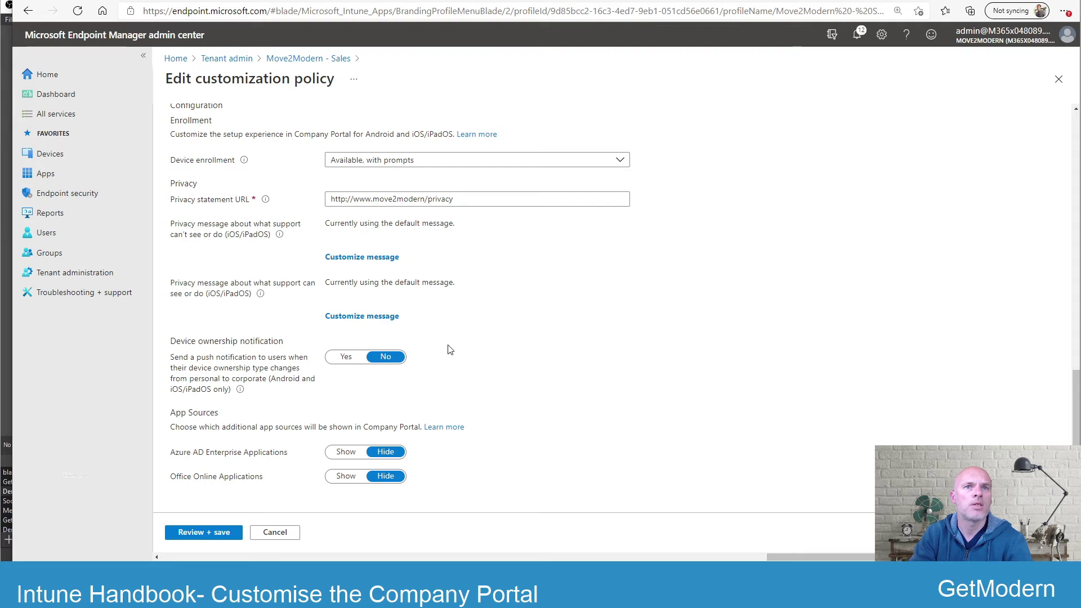
pyautogui.scroll(6, 449, 349)
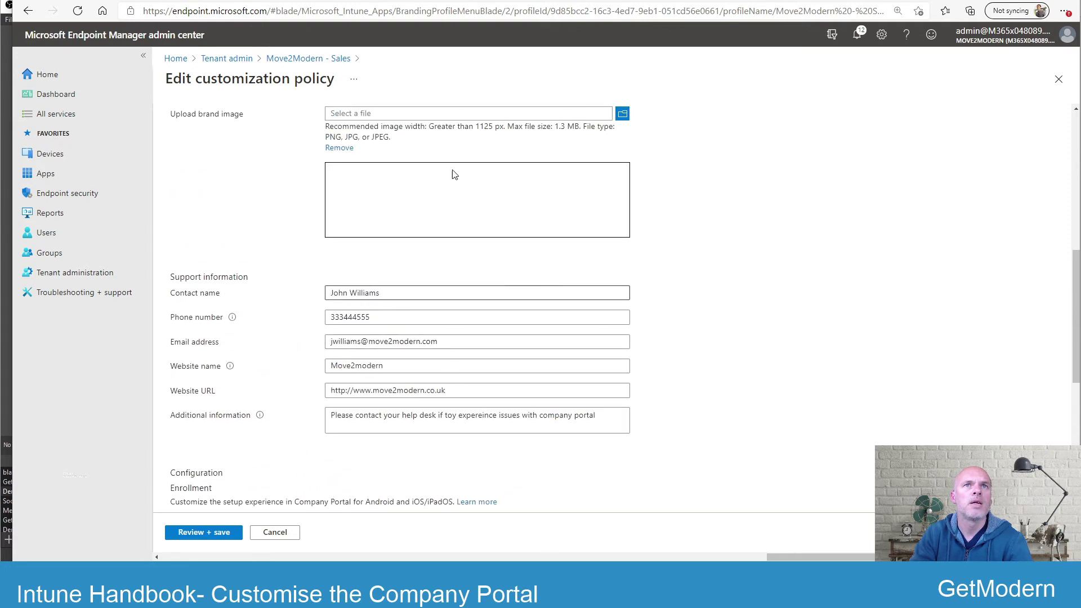
pyautogui.scroll(6, 398, 151)
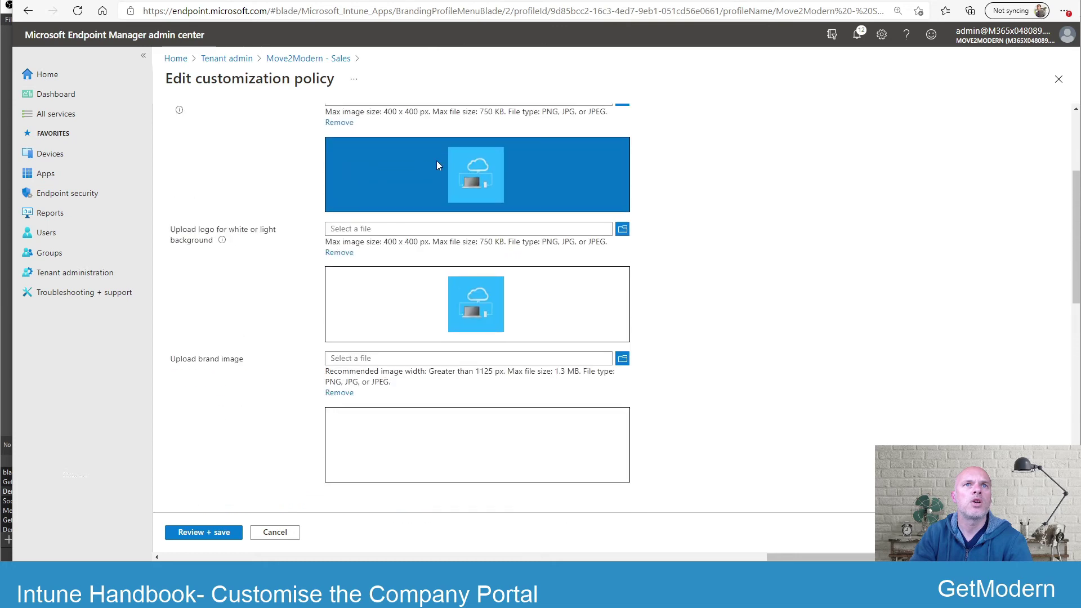
pyautogui.scroll(1, 675, 173)
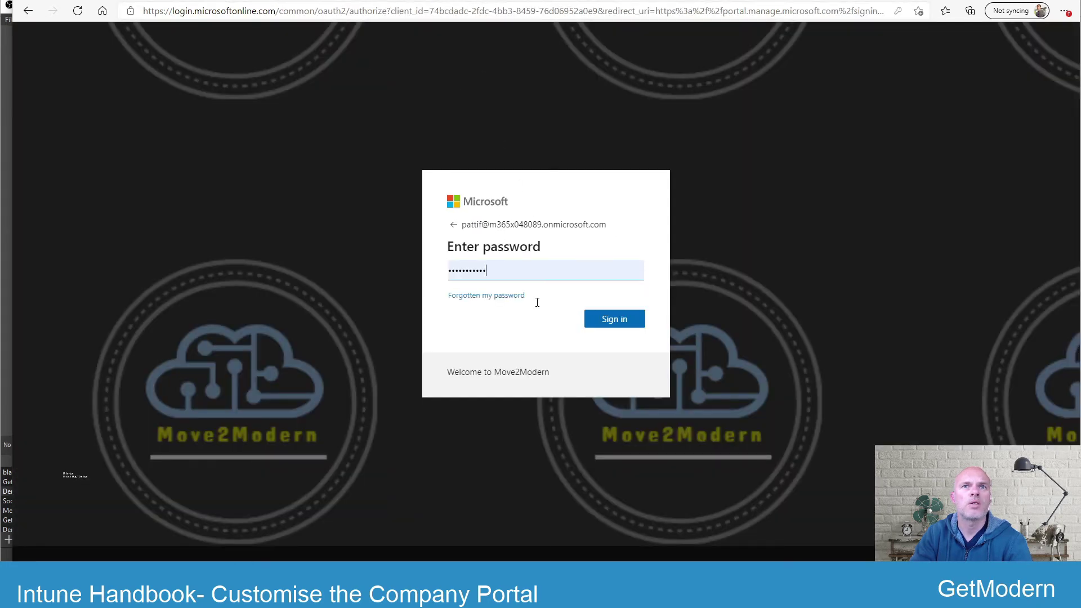
# Sign in, decline staying signed in, view the Human Resources-branded profile, then sign out.
pyautogui.click(615, 319)
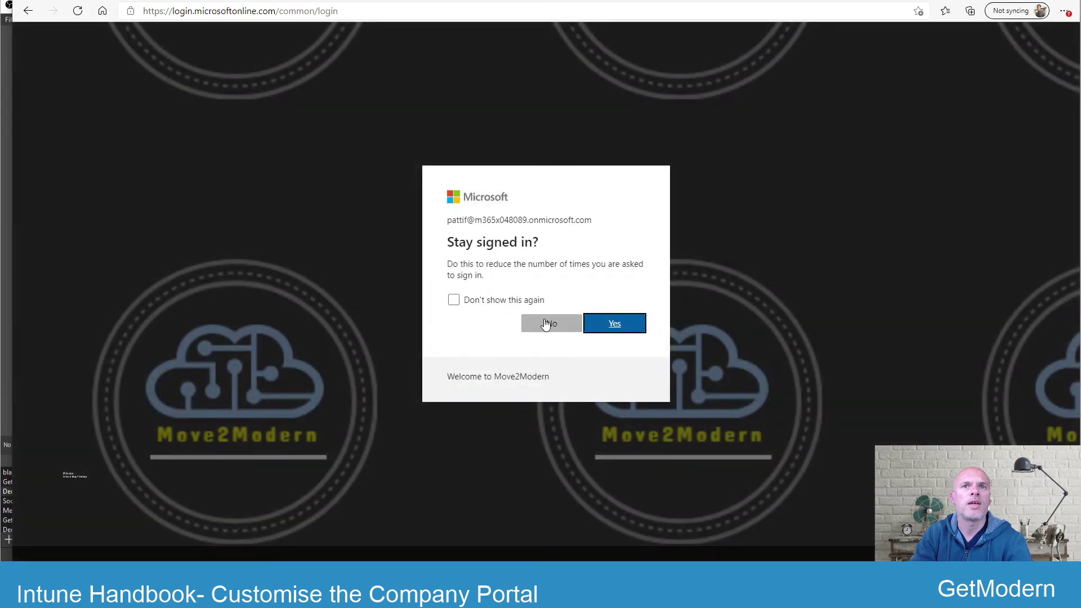
pyautogui.click(545, 323)
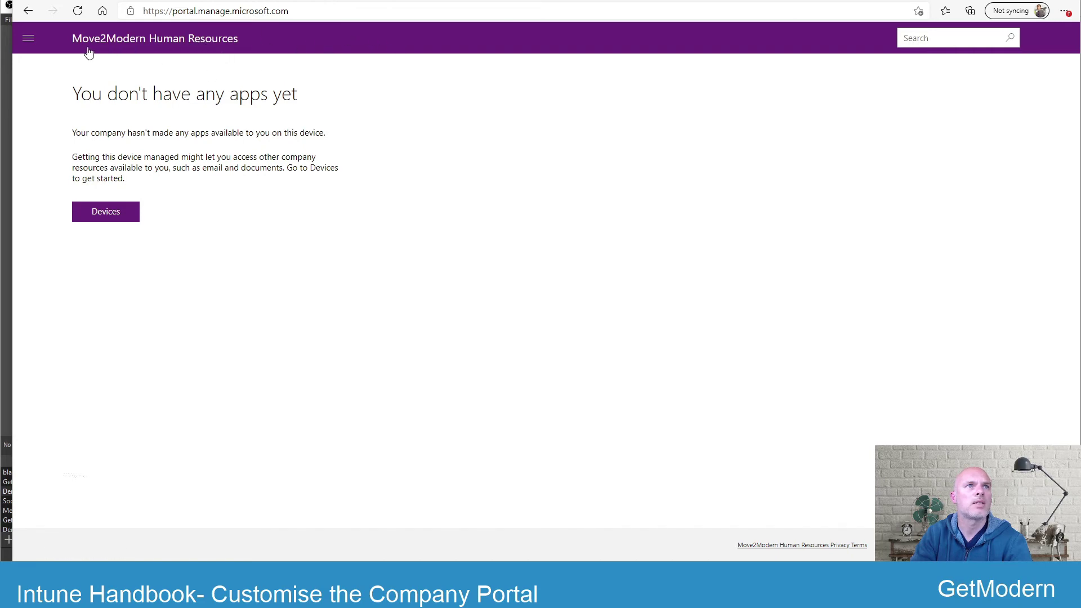
pyautogui.click(28, 40)
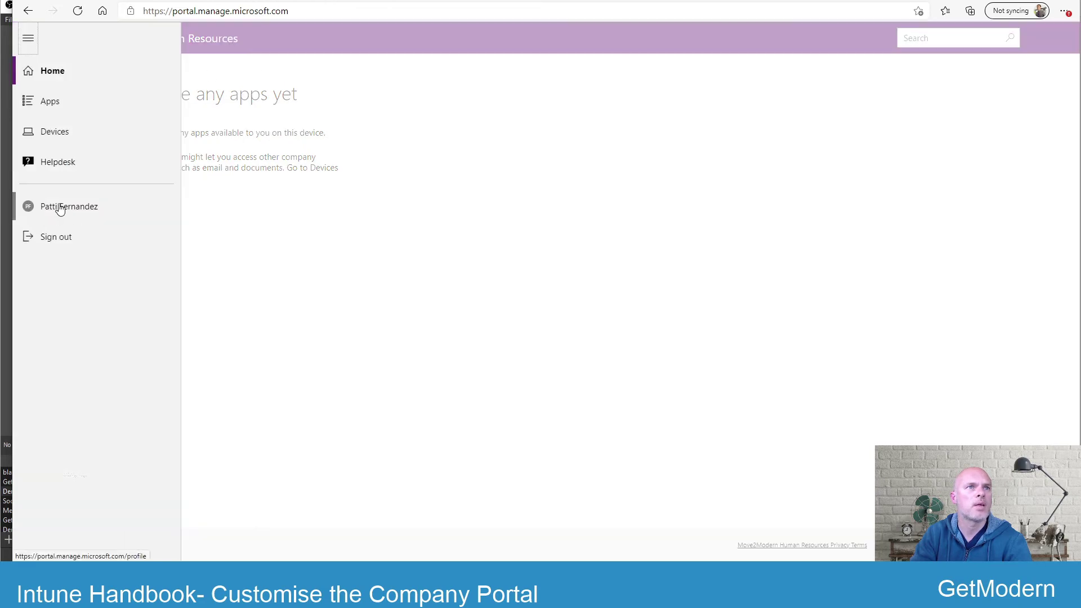
pyautogui.click(58, 208)
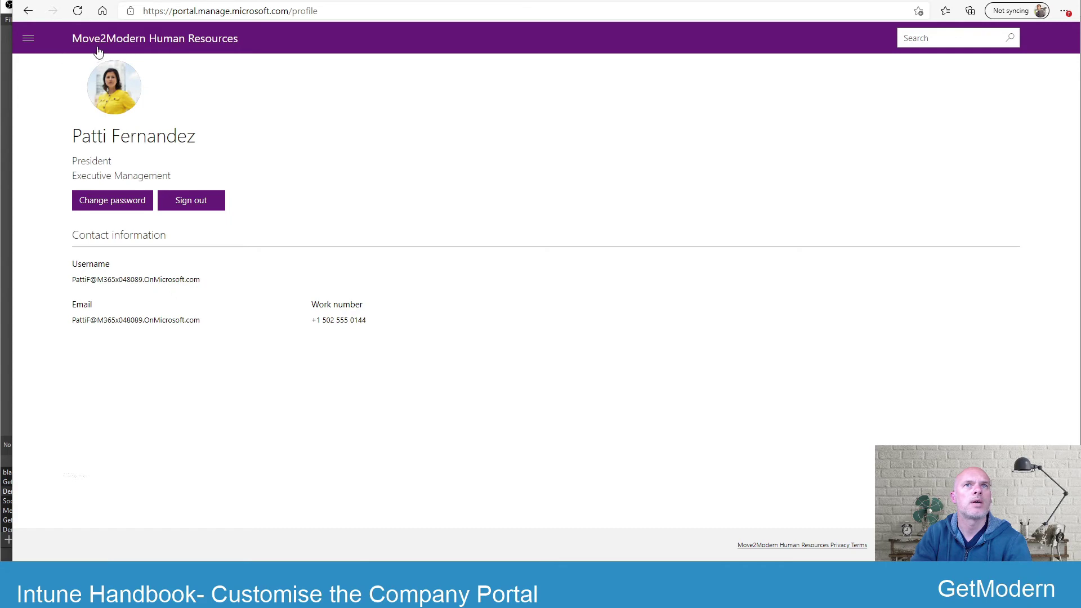
pyautogui.click(28, 37)
pyautogui.click(61, 237)
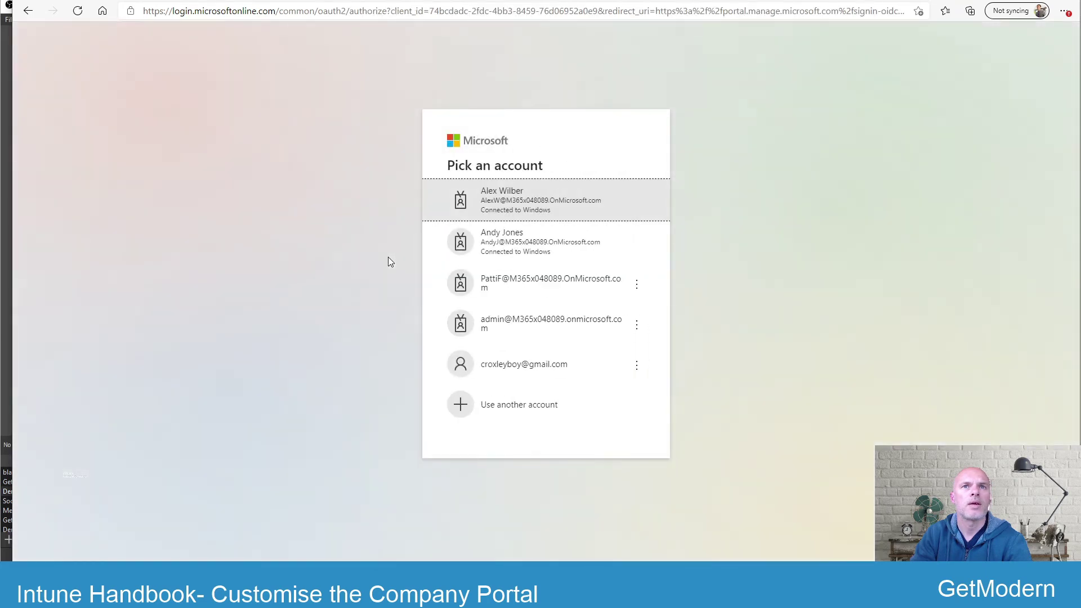
# Sign in as the second user account and view their MOVE2MODERN Sales Org-branded profile.
pyautogui.click(509, 203)
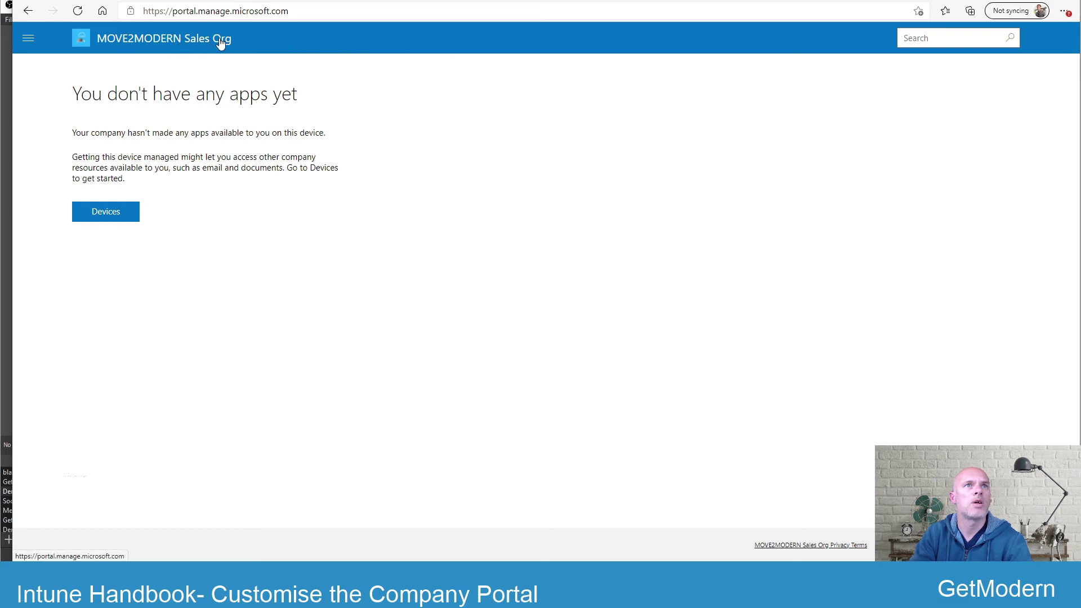
pyautogui.click(28, 38)
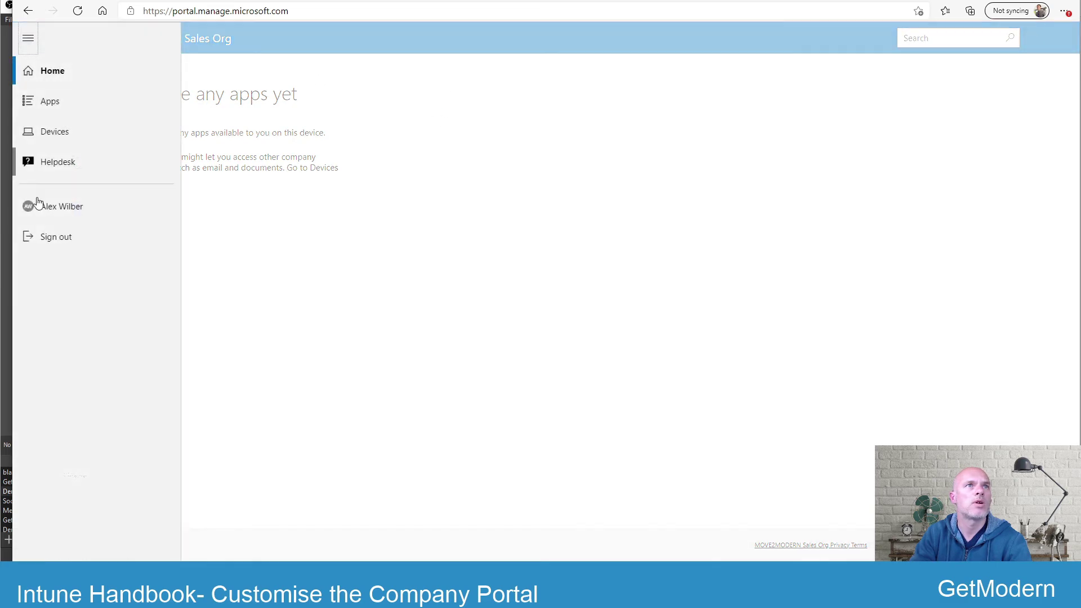
pyautogui.click(57, 208)
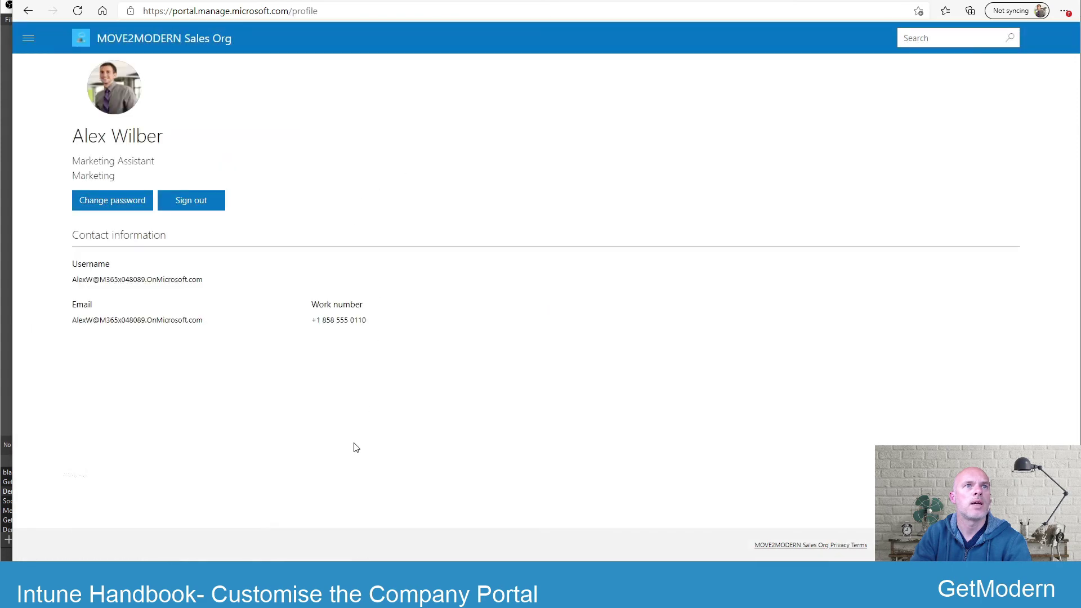
# Check the blue MOVE2MODERN branding on Company Portal's Home and Settings pages, then return to the browser.
pyautogui.moveTo(428, 596)
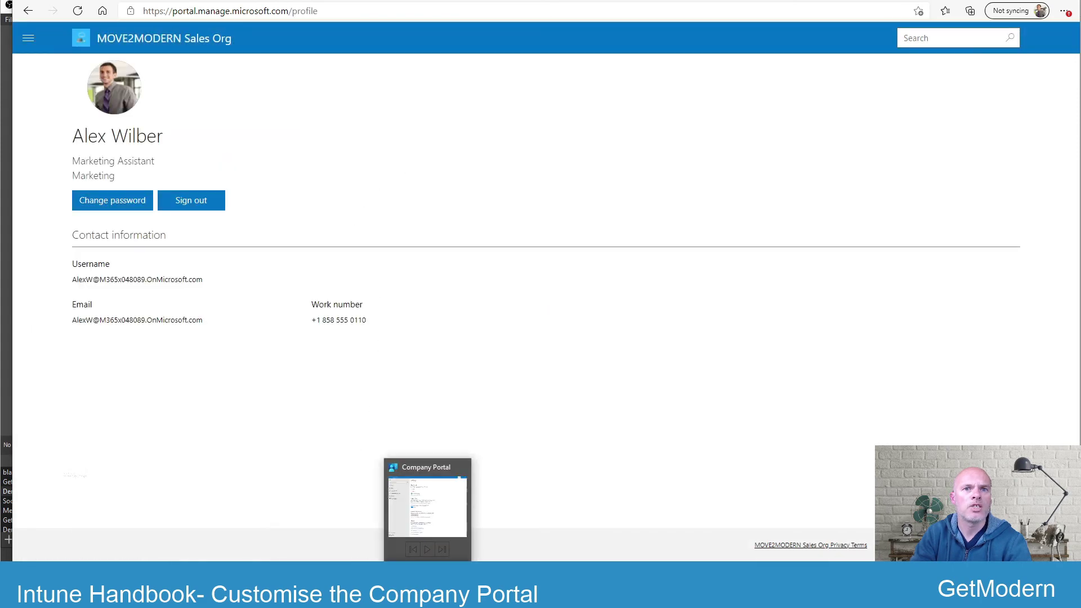
pyautogui.click(427, 507)
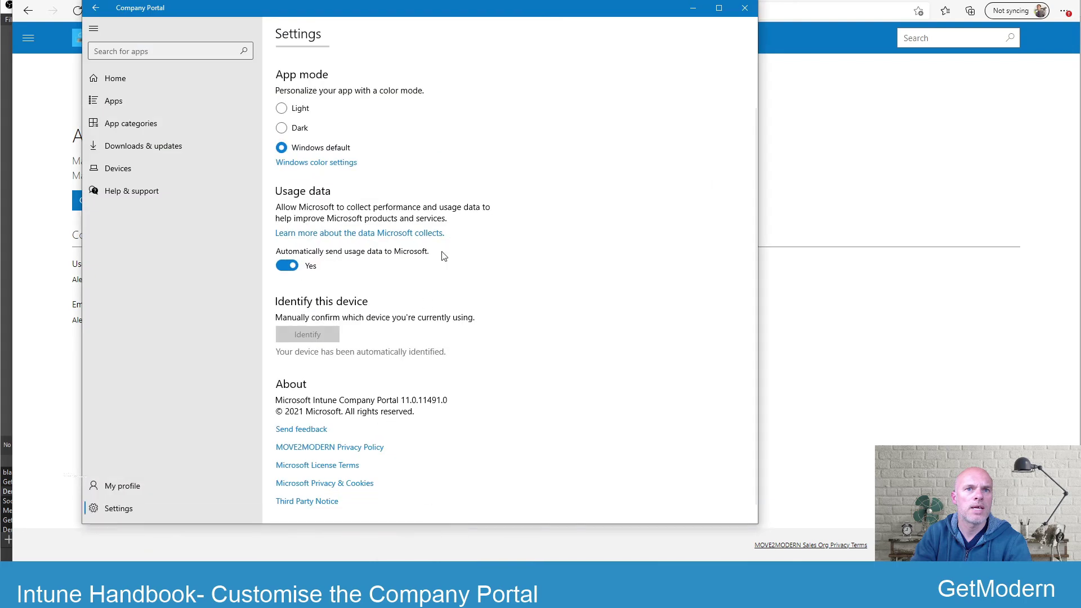
pyautogui.moveTo(365, 16); pyautogui.dragTo(519, 47)
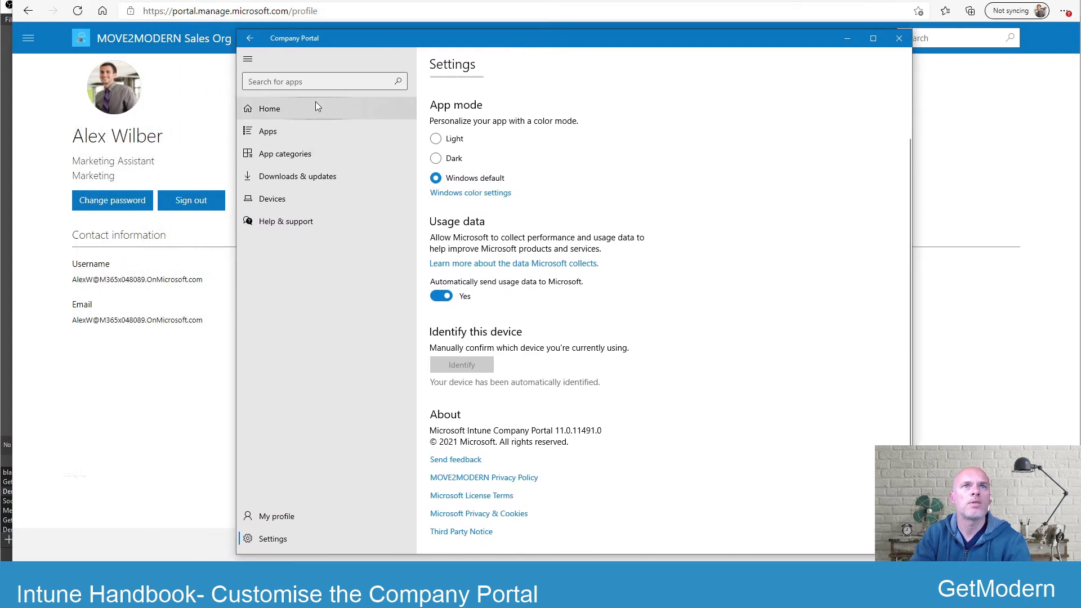
pyautogui.click(282, 109)
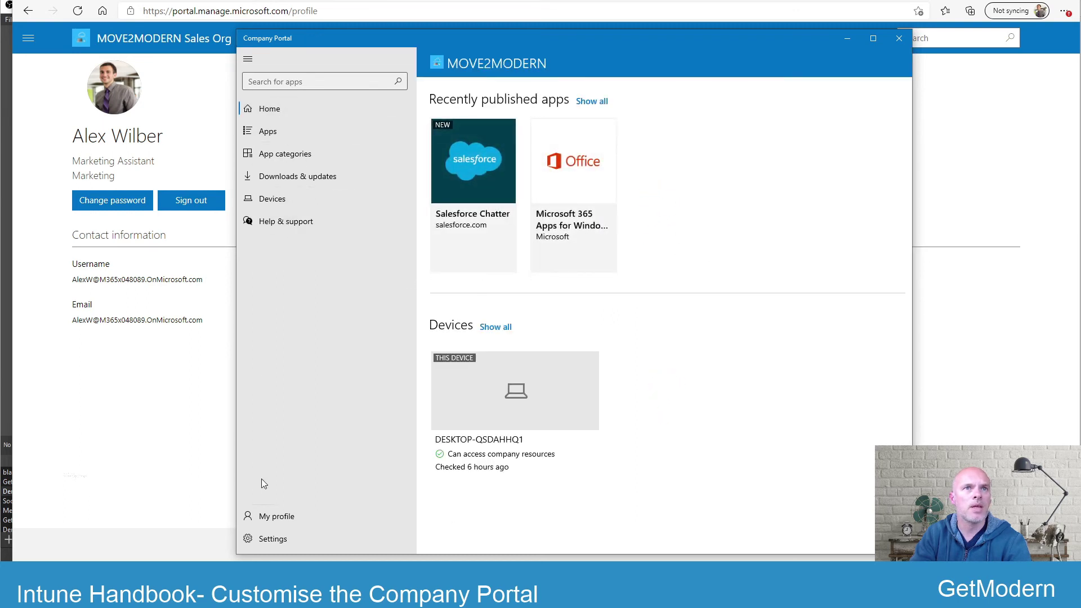
pyautogui.click(273, 539)
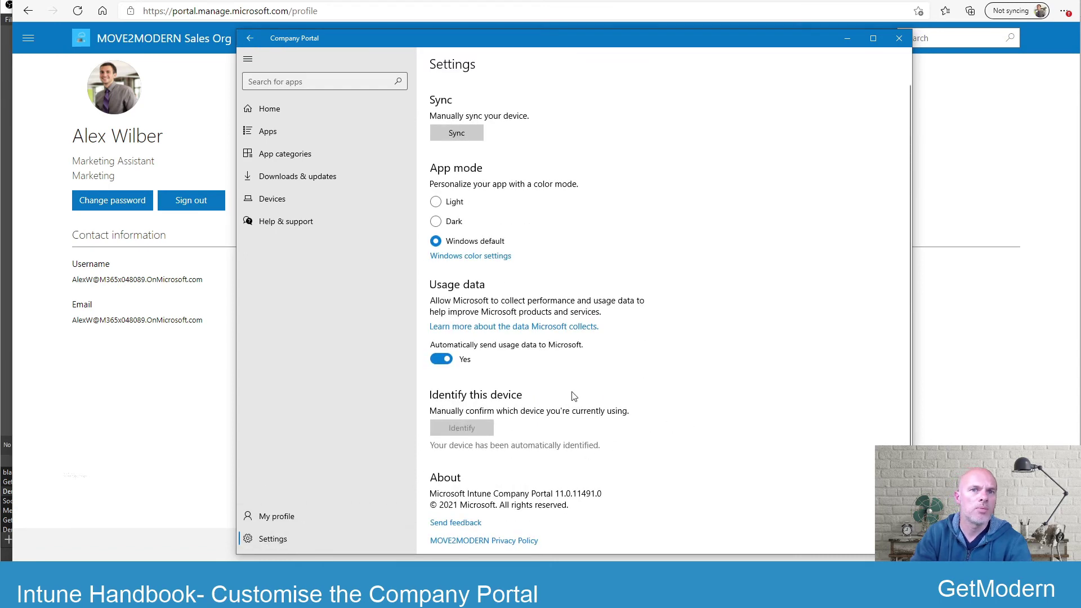
pyautogui.scroll(-2, 563, 397)
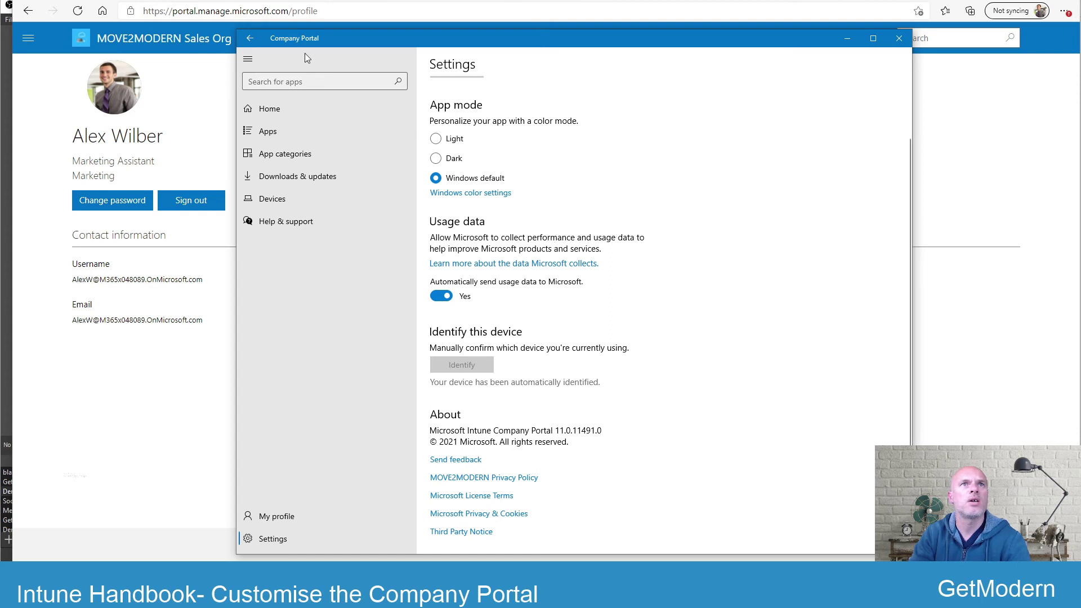
pyautogui.click(286, 27)
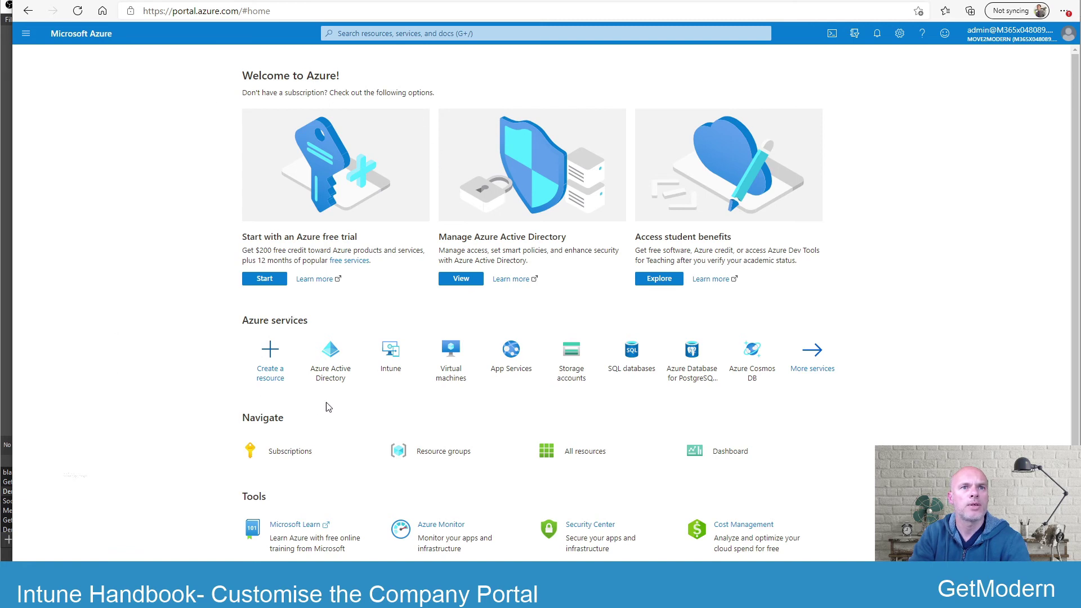
# Go to Azure Active Directory and open the Move2Modern tenant's Company branding page.
pyautogui.click(329, 354)
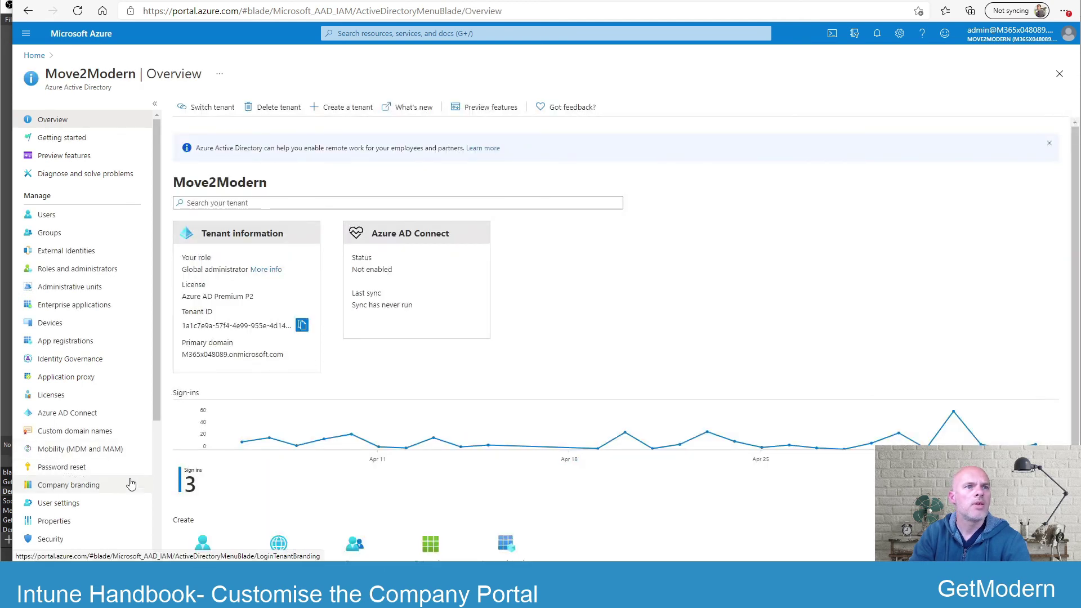
pyautogui.click(84, 485)
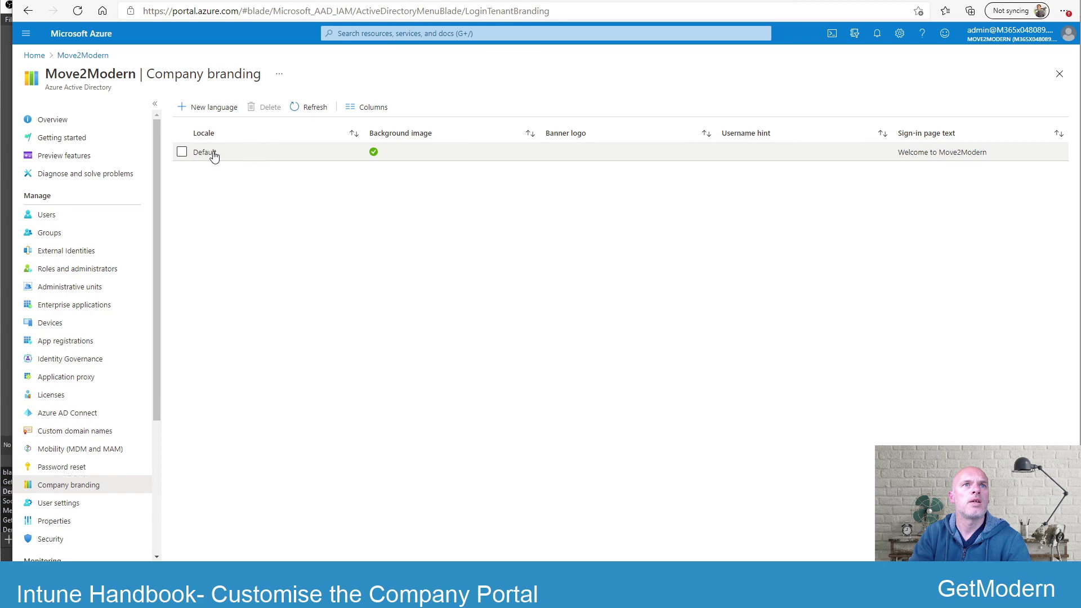
# Edit the Default locale branding and confirm background colour #FFFFFF and Show option to remain signed in is Yes.
pyautogui.click(324, 154)
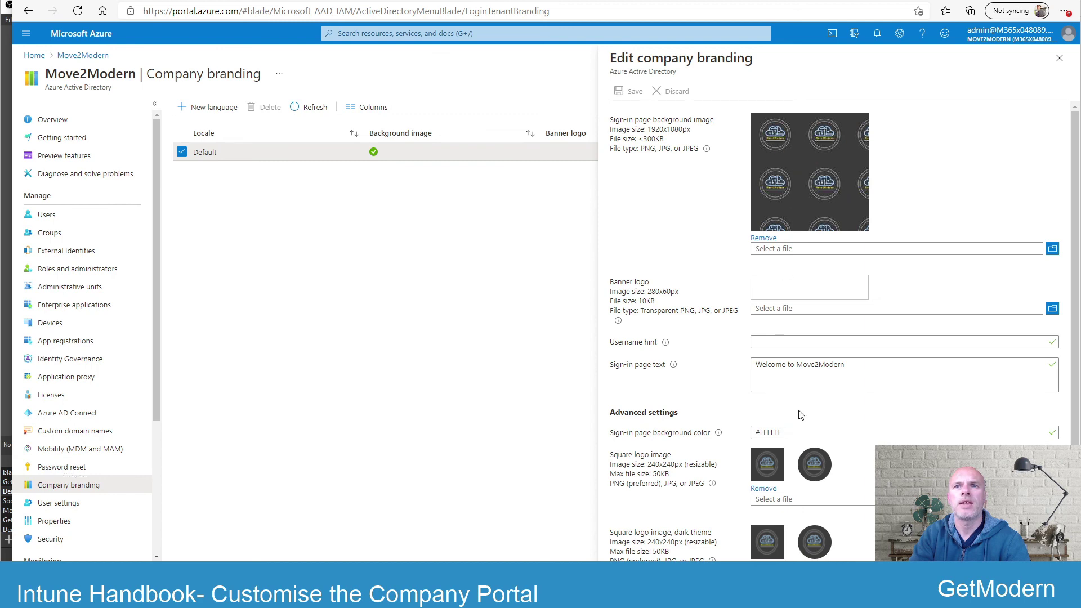
pyautogui.scroll(-2, 802, 414)
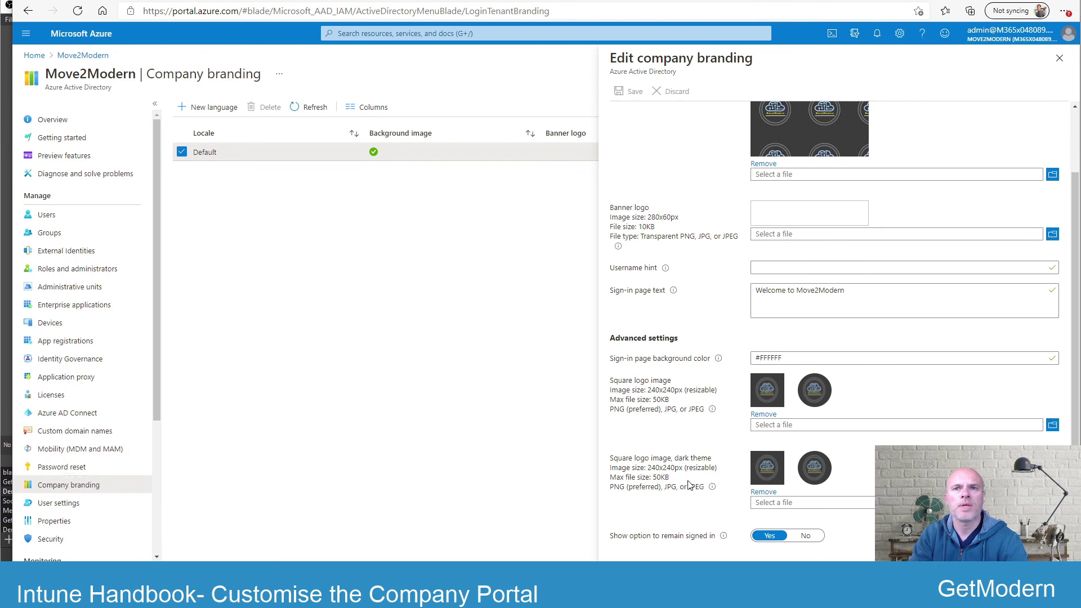
pyautogui.moveTo(725, 538)
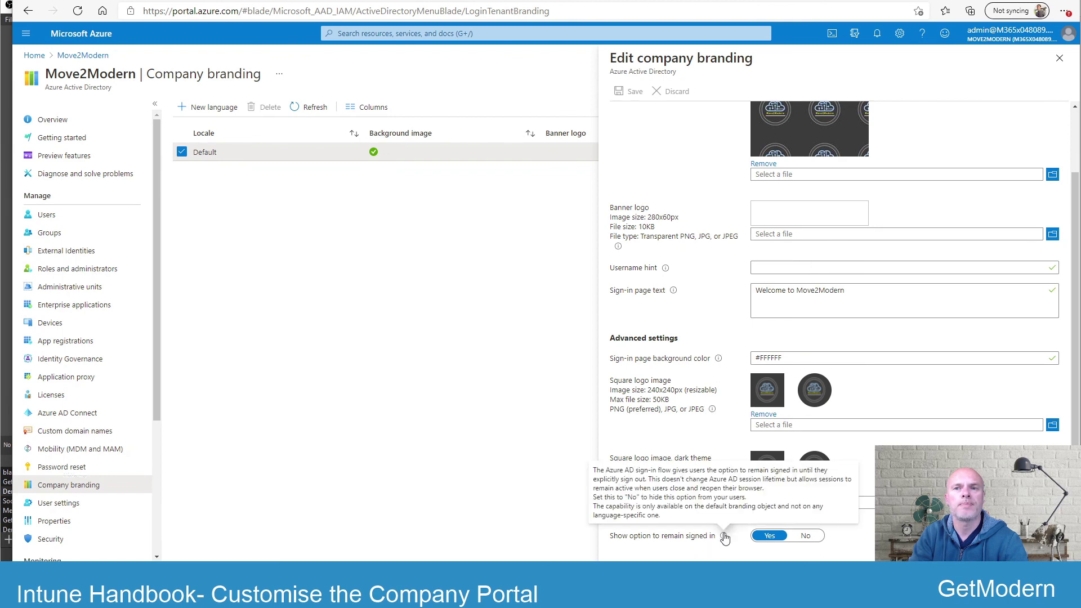